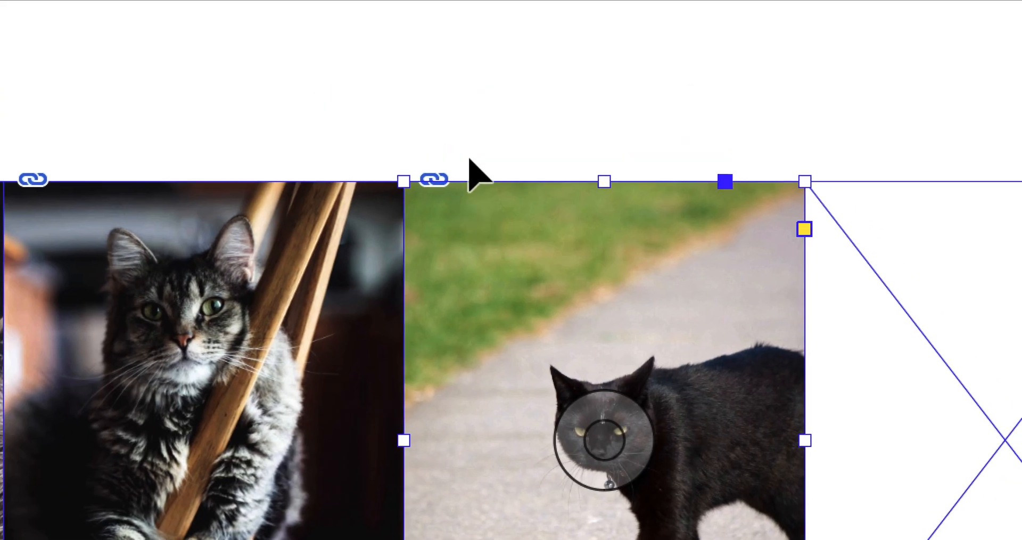
# Step: Resize and reposition the black cat photo inside its frame, then delete the photo from the frame
pyautogui.click(463, 140)
pyautogui.click(490, 283)
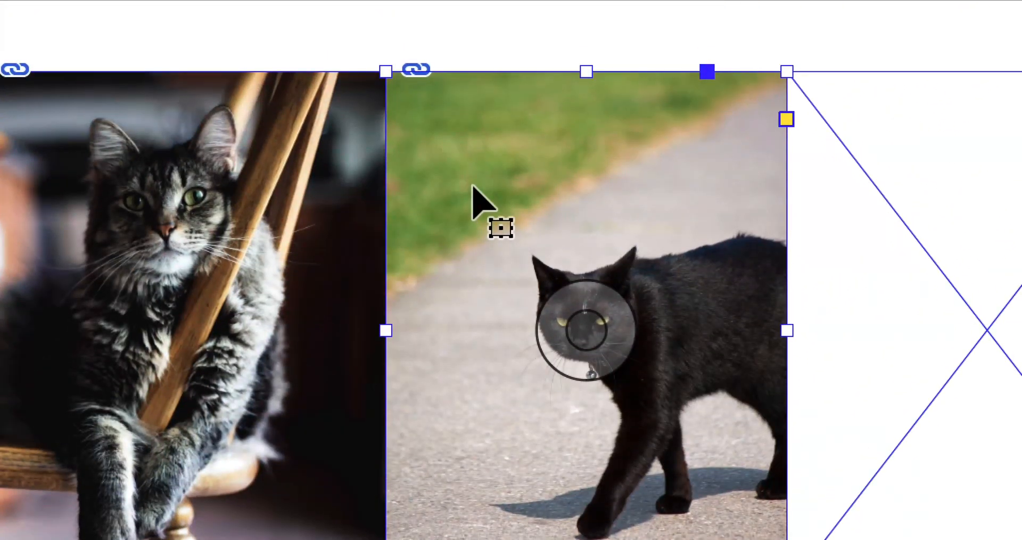
pyautogui.doubleClick(472, 187)
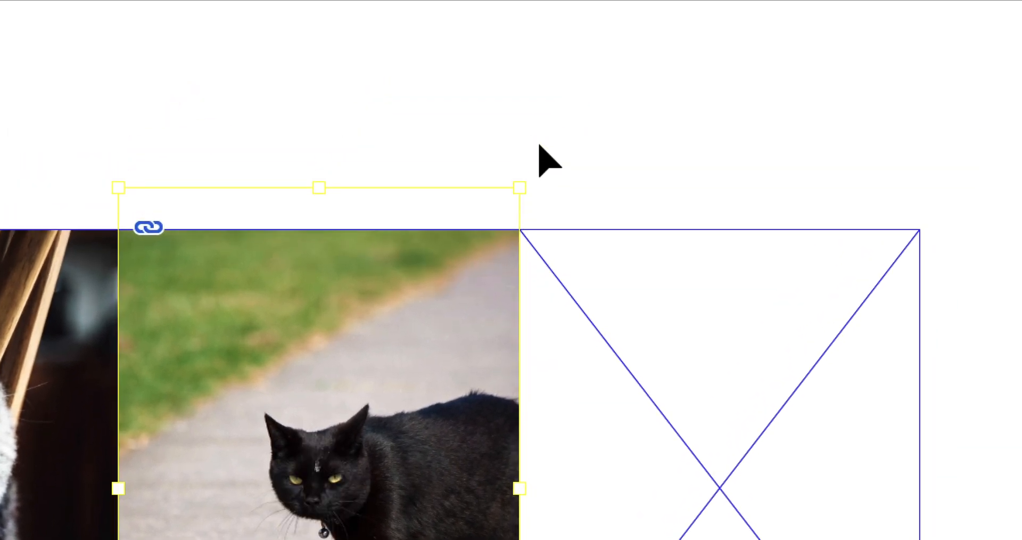
pyautogui.click(539, 145)
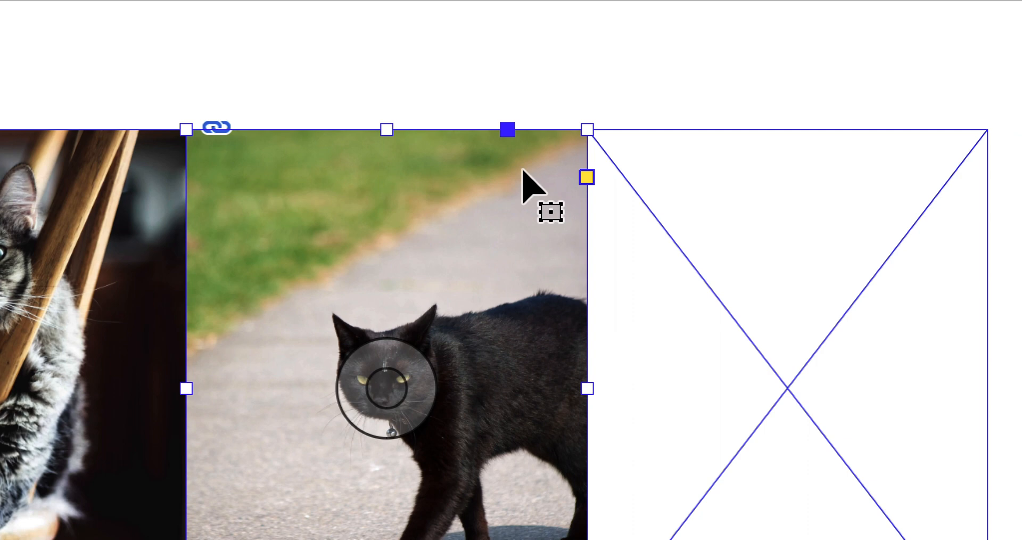
pyautogui.doubleClick(524, 176)
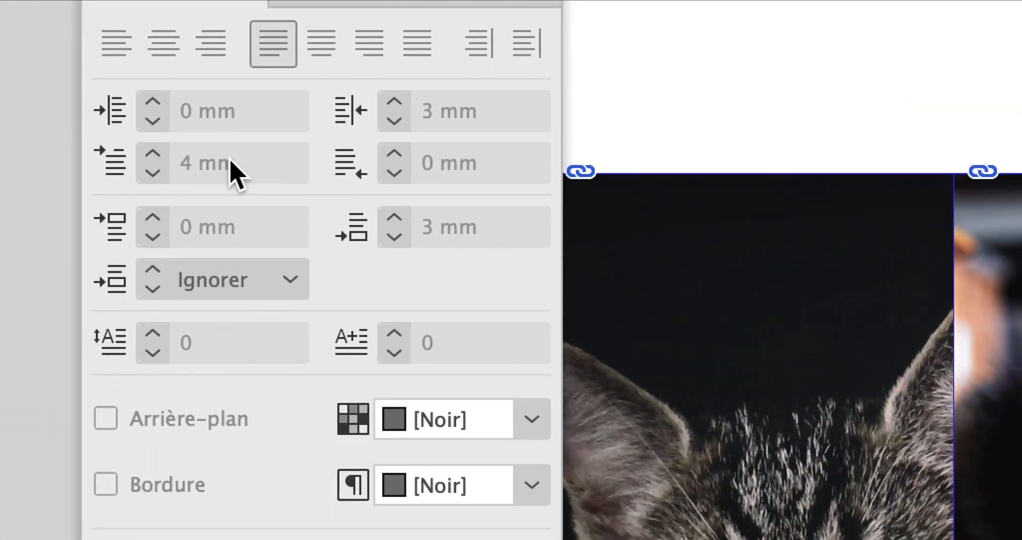
pyautogui.click(152, 181)
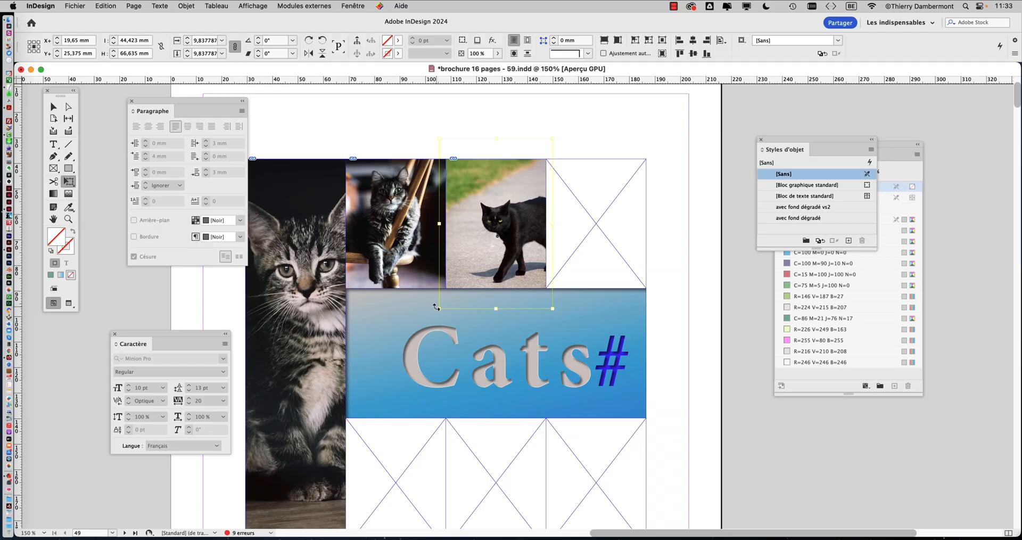
pyautogui.moveTo(439, 308); pyautogui.dragTo(374, 373)
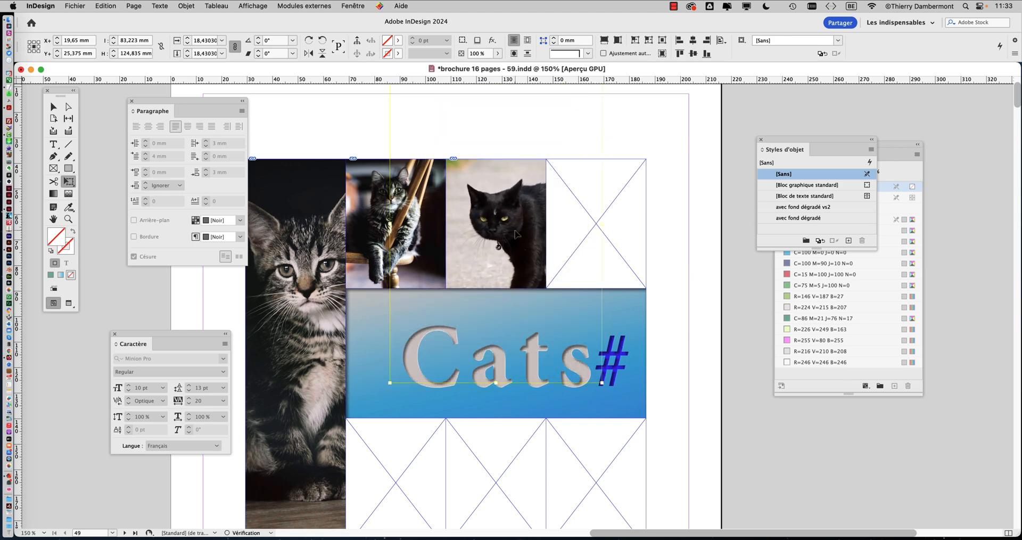
pyautogui.moveTo(513, 231)
pyautogui.mouseDown()
pyautogui.moveTo(514, 208)
pyautogui.moveTo(559, 195)
pyautogui.moveTo(503, 197)
pyautogui.moveTo(519, 224)
pyautogui.moveTo(523, 197)
pyautogui.moveTo(523, 222)
pyautogui.moveTo(517, 217)
pyautogui.mouseUp()
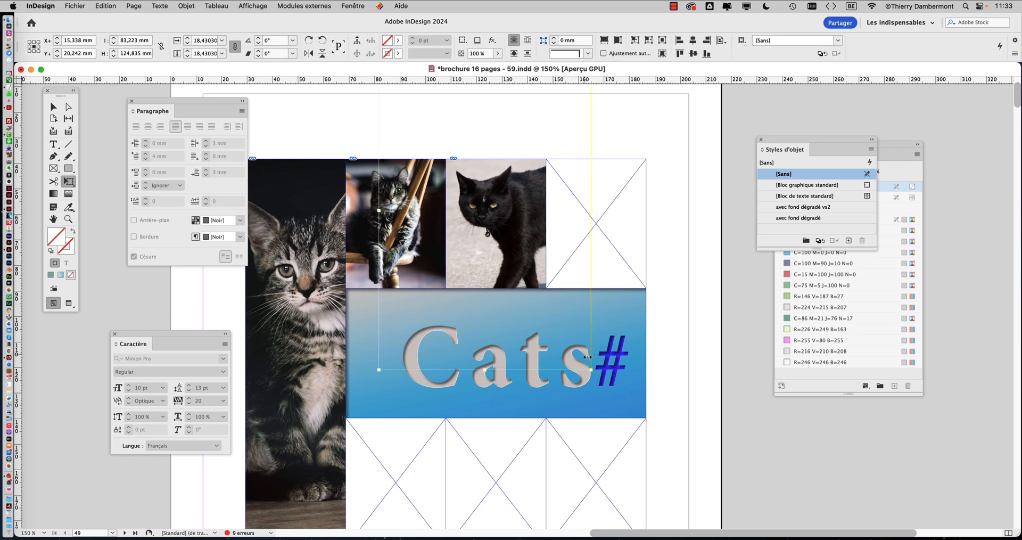
pyautogui.moveTo(592, 370); pyautogui.dragTo(561, 343)
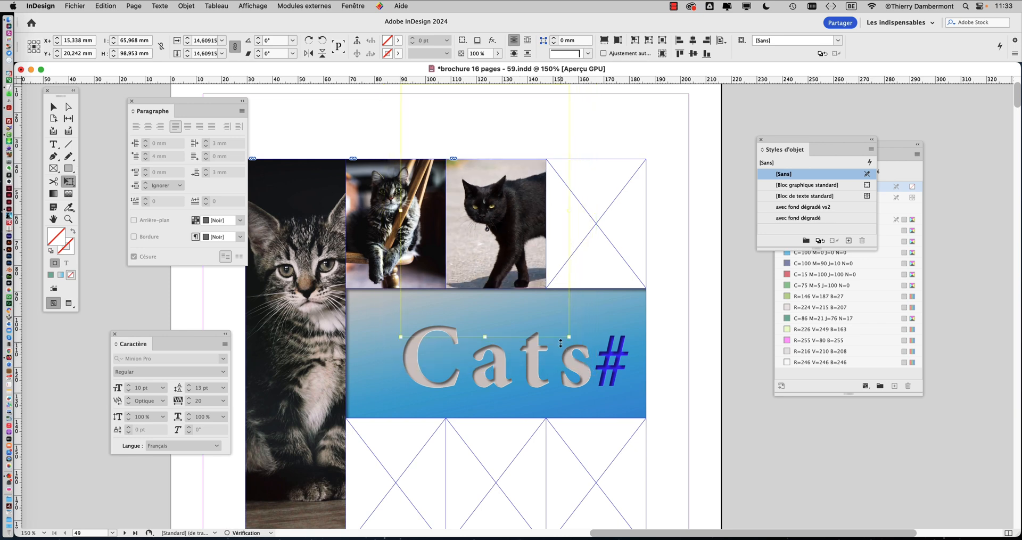
pyautogui.moveTo(518, 267); pyautogui.dragTo(519, 255)
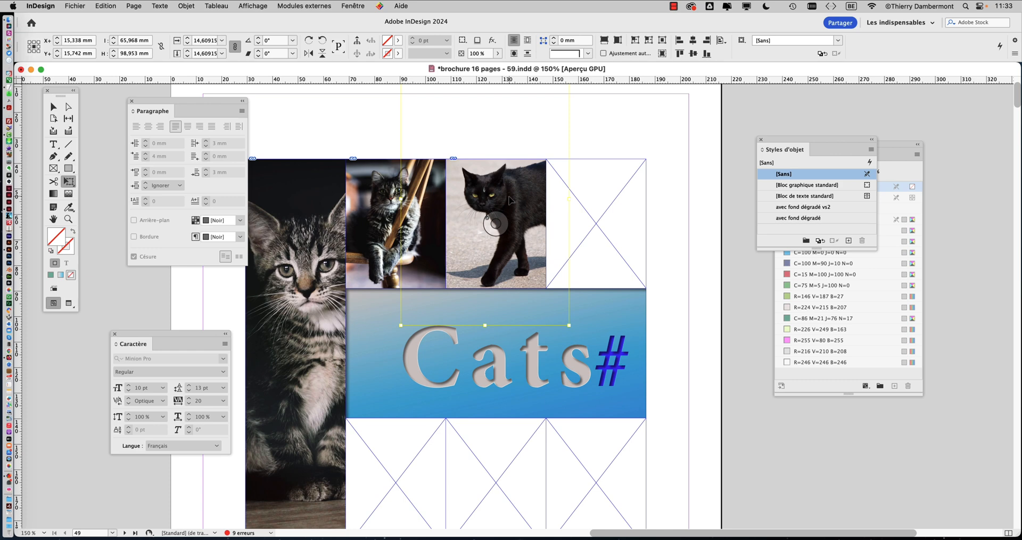
pyautogui.press('Delete')
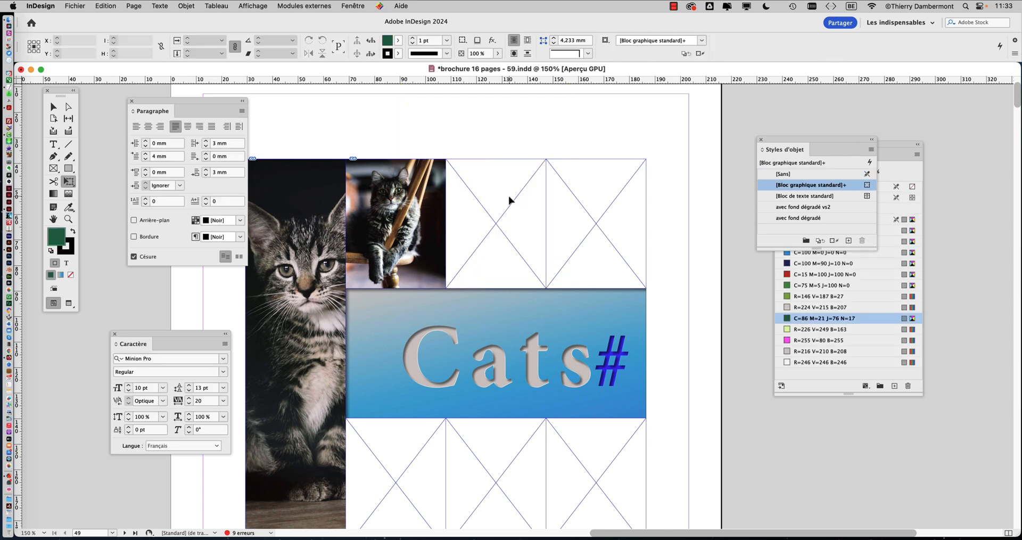
# Step: Open the Import dialog for the emptied frame and browse the cats photos folder in icon view
pyautogui.scroll(-2, 502, 230)
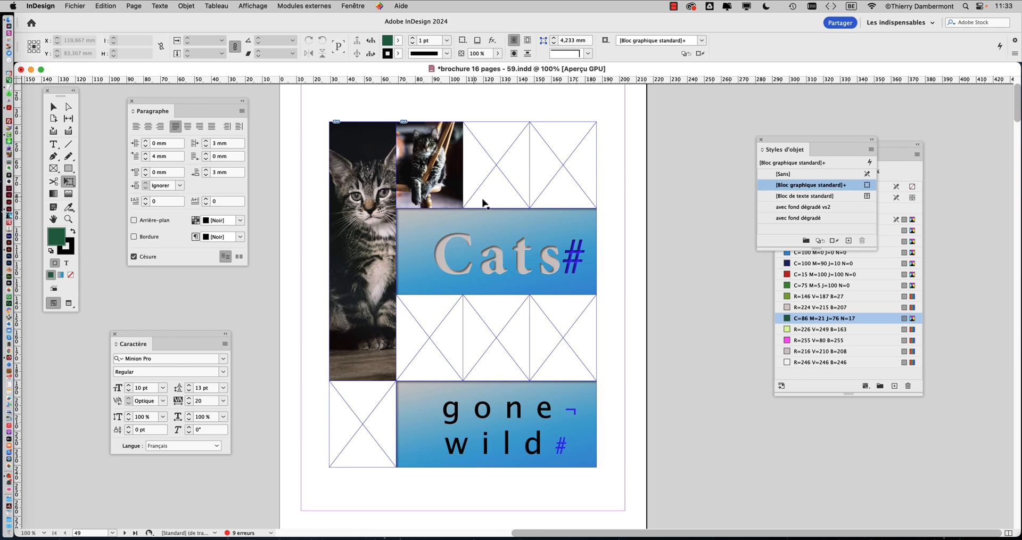
pyautogui.click(488, 404)
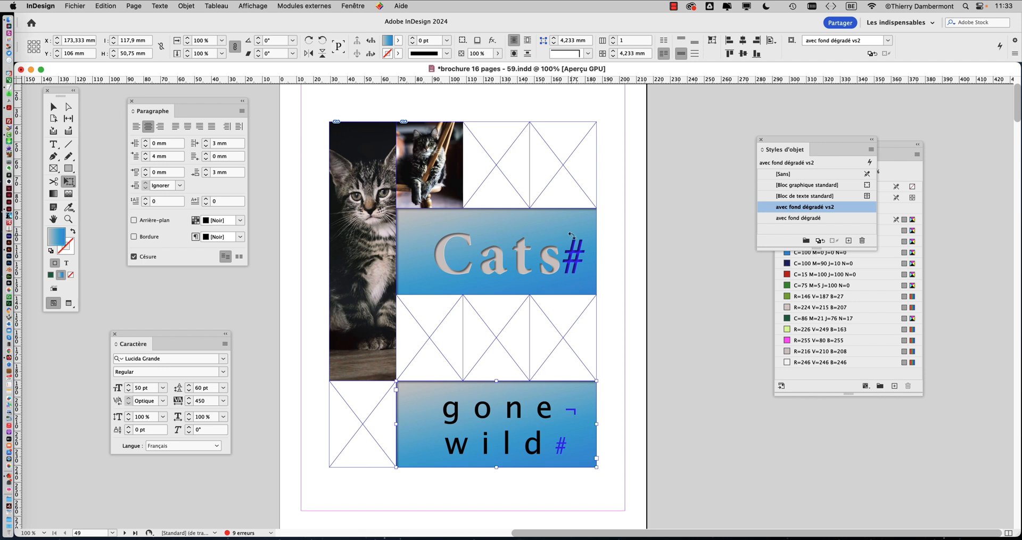
pyautogui.click(54, 107)
pyautogui.click(494, 244)
pyautogui.click(307, 126)
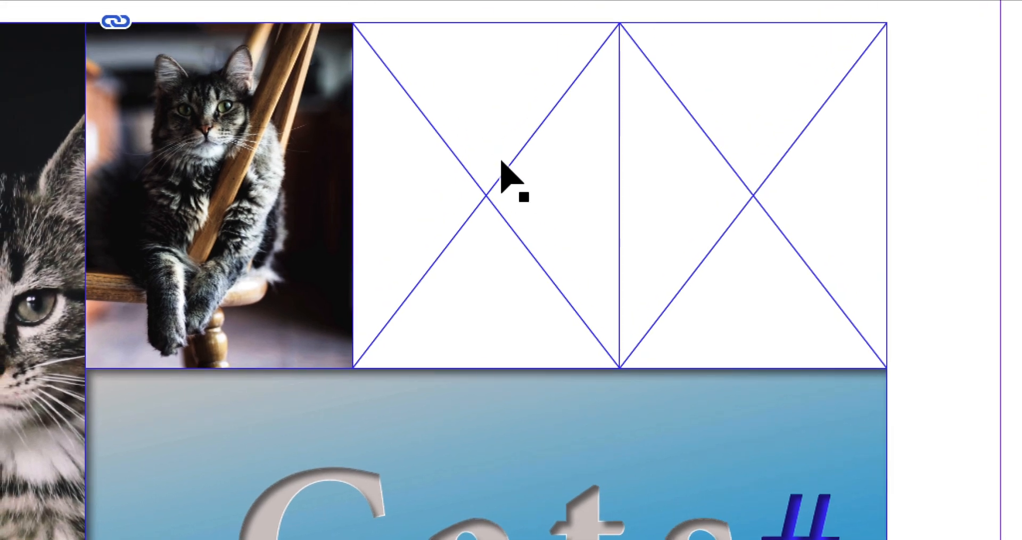
pyautogui.click(495, 91)
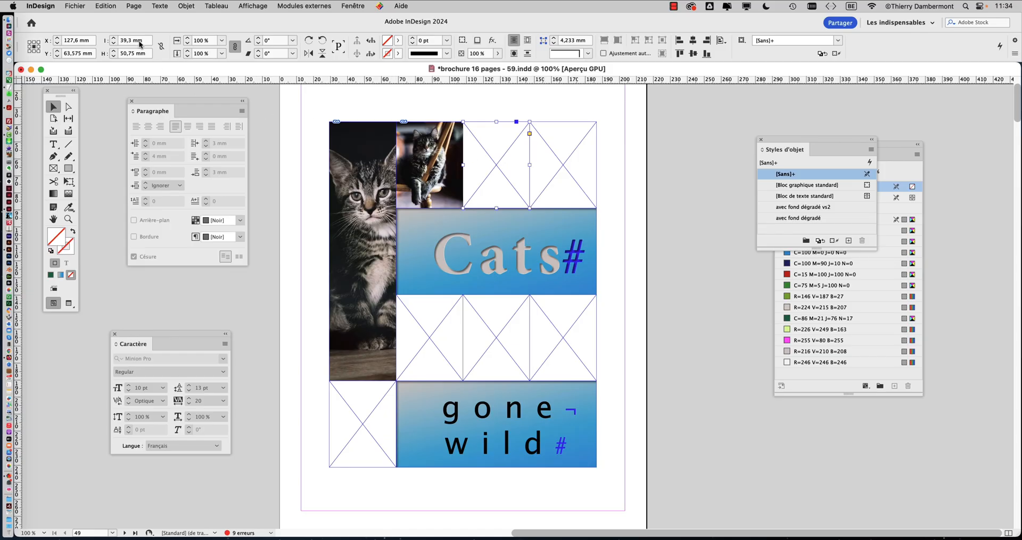
pyautogui.click(75, 6)
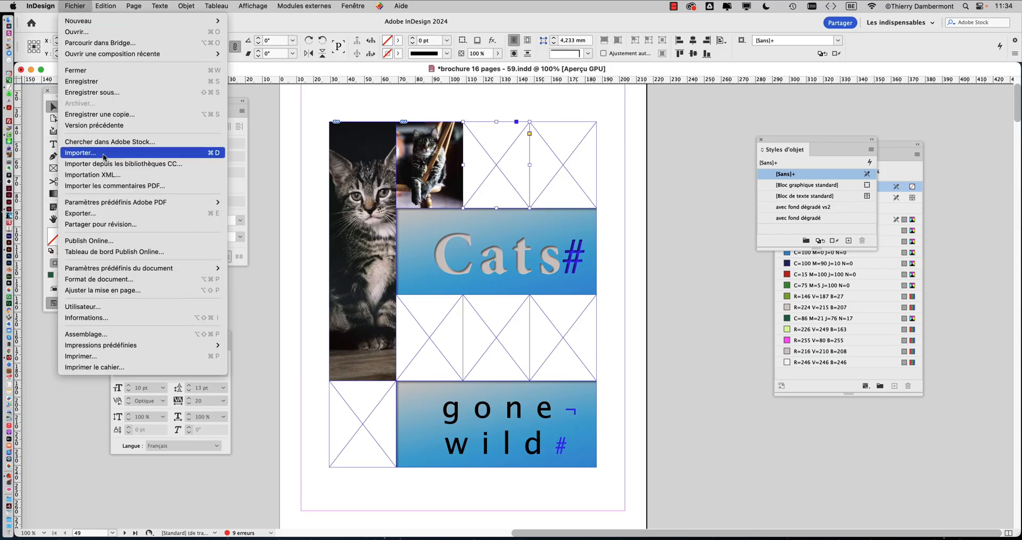
pyautogui.click(104, 157)
pyautogui.click(325, 143)
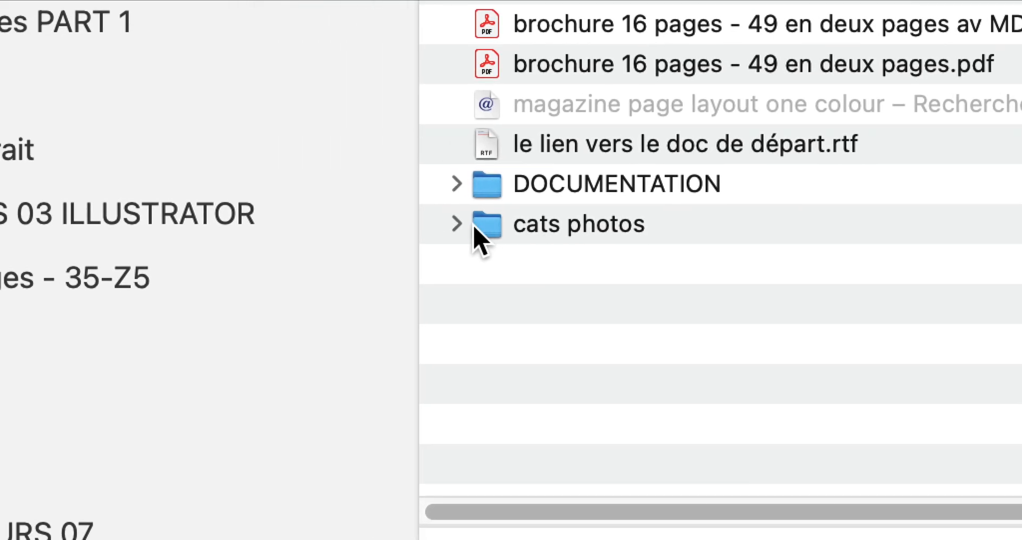
pyautogui.click(456, 224)
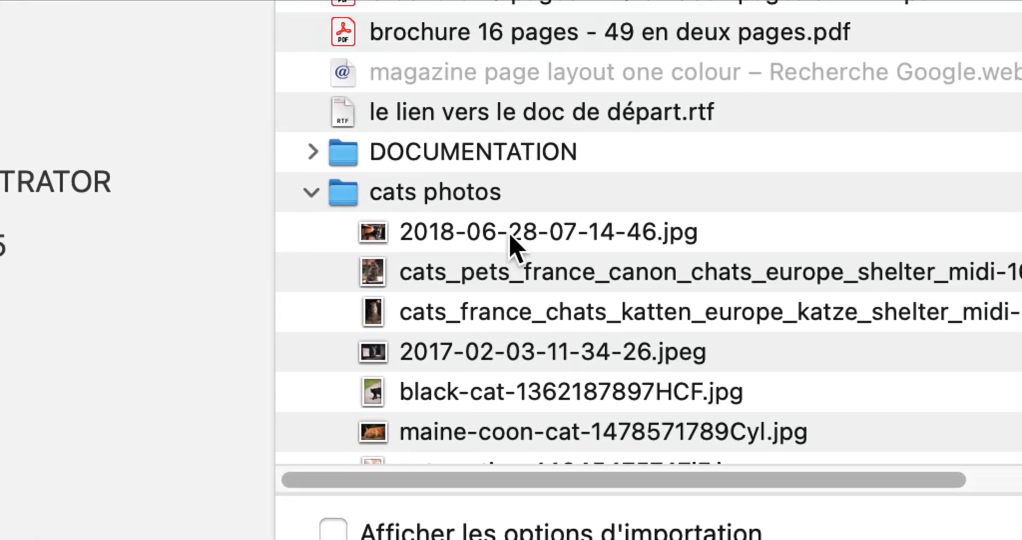
pyautogui.click(531, 195)
pyautogui.scroll(-5, 533, 206)
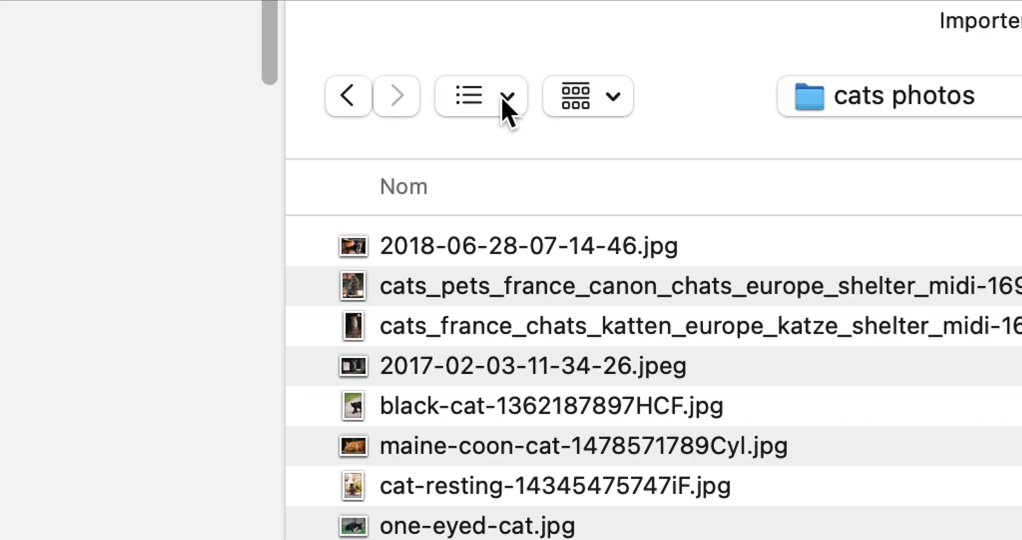
pyautogui.click(504, 99)
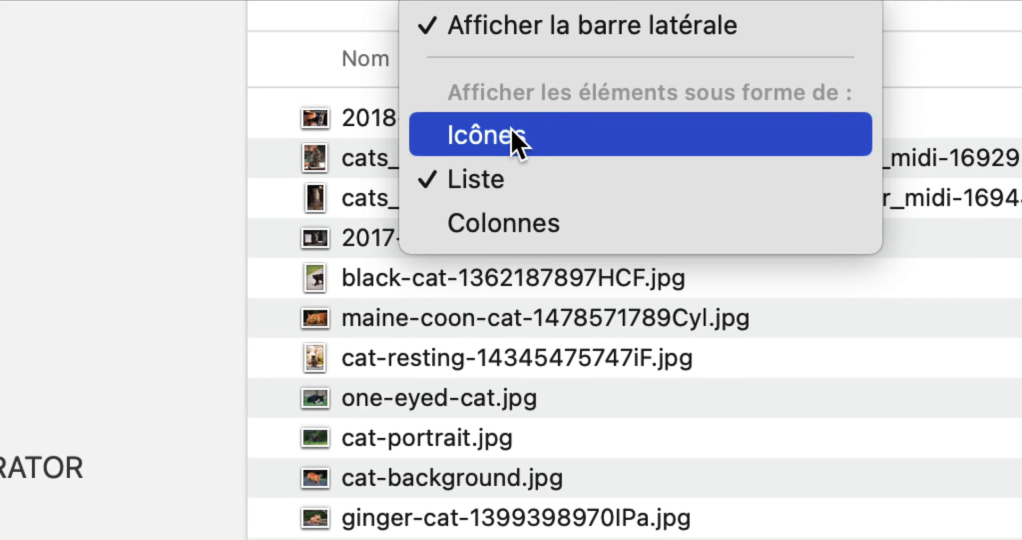
pyautogui.click(532, 260)
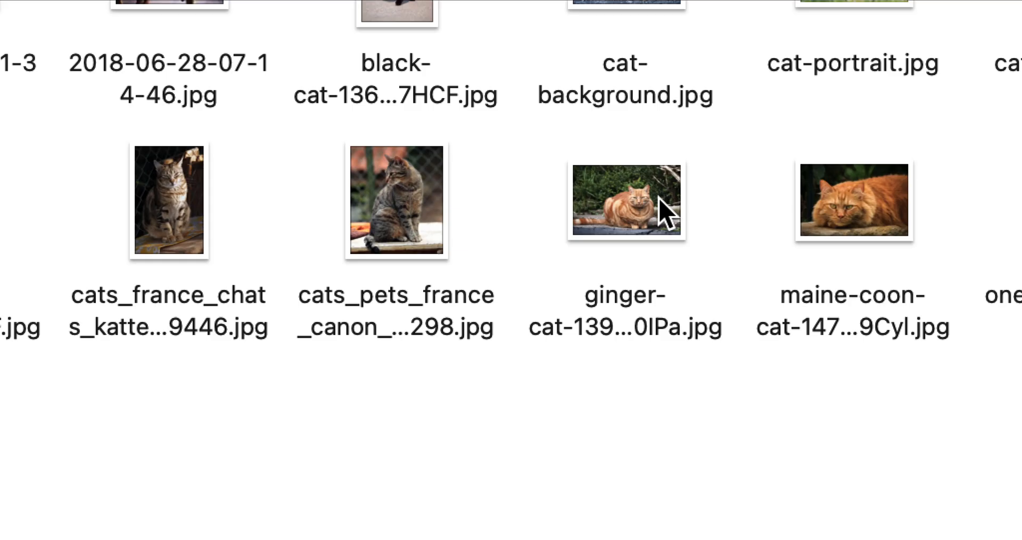
# Step: Preview several candidate cat photos in the cats photos folder
pyautogui.click(662, 213)
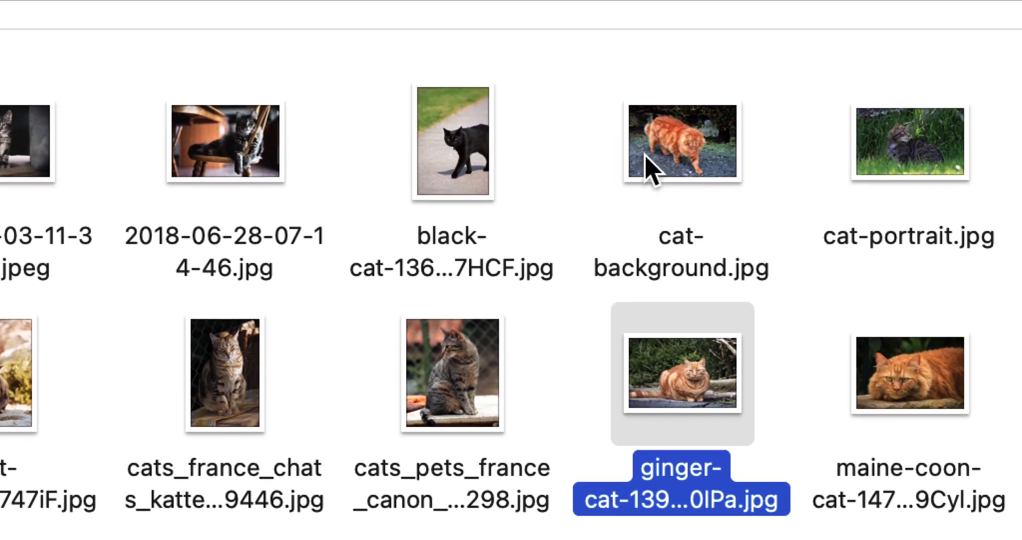
pyautogui.click(602, 4)
pyautogui.click(613, 165)
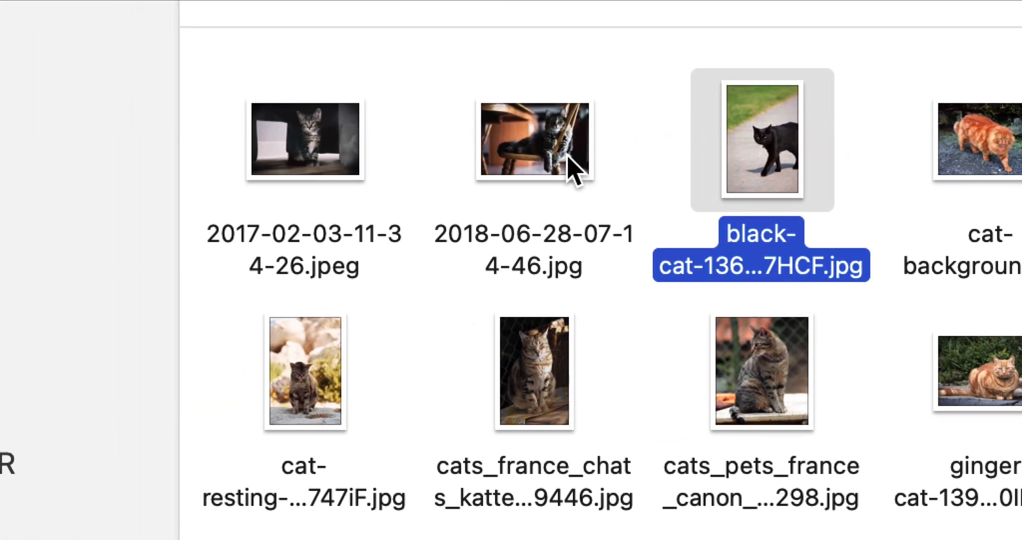
pyautogui.click(416, 170)
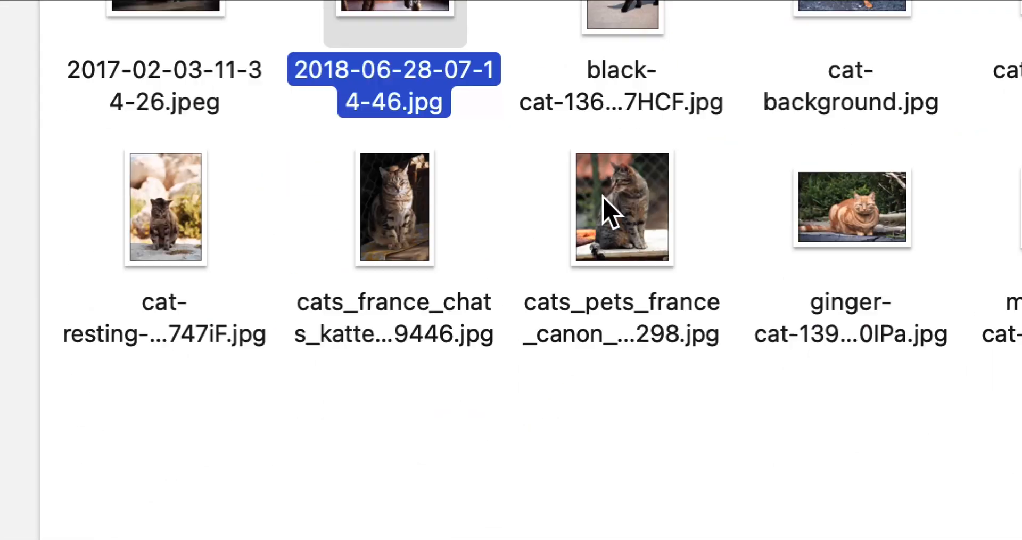
pyautogui.click(572, 361)
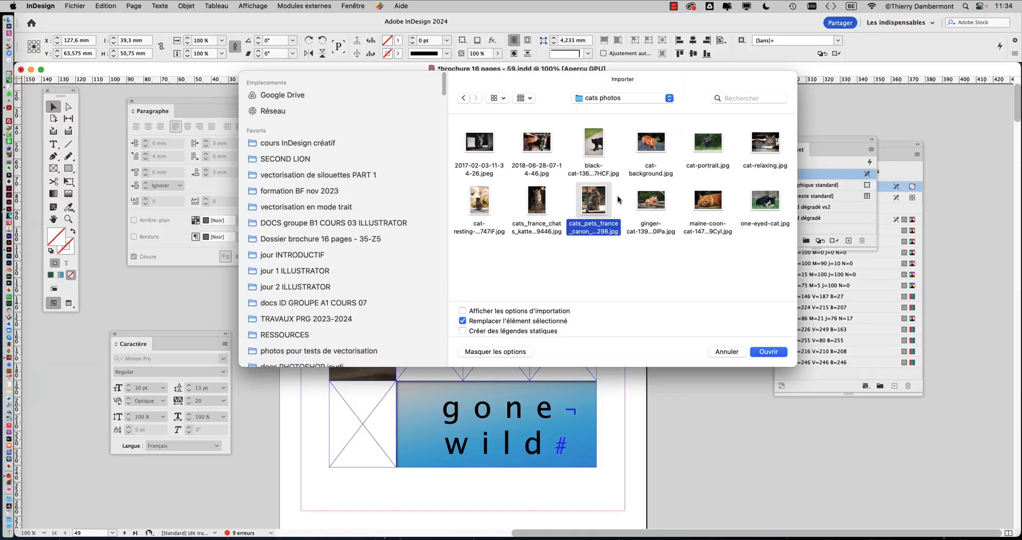
pyautogui.press('space')
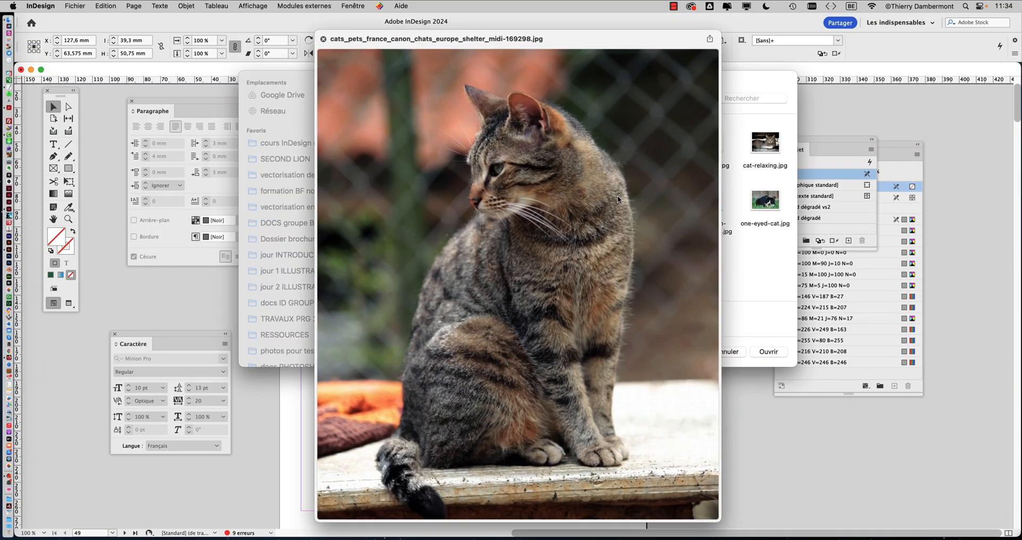
pyautogui.press('space')
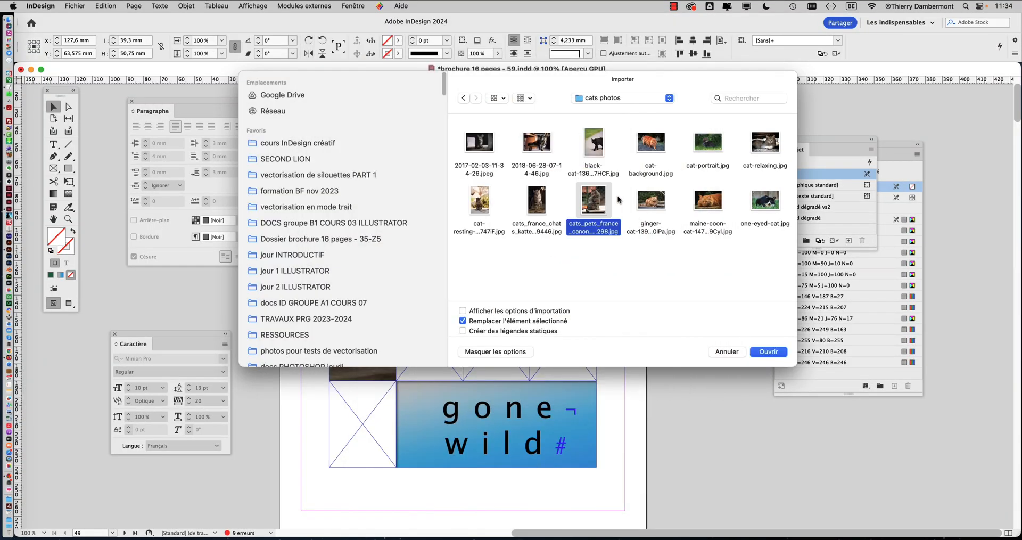
pyautogui.click(709, 201)
pyautogui.press('space')
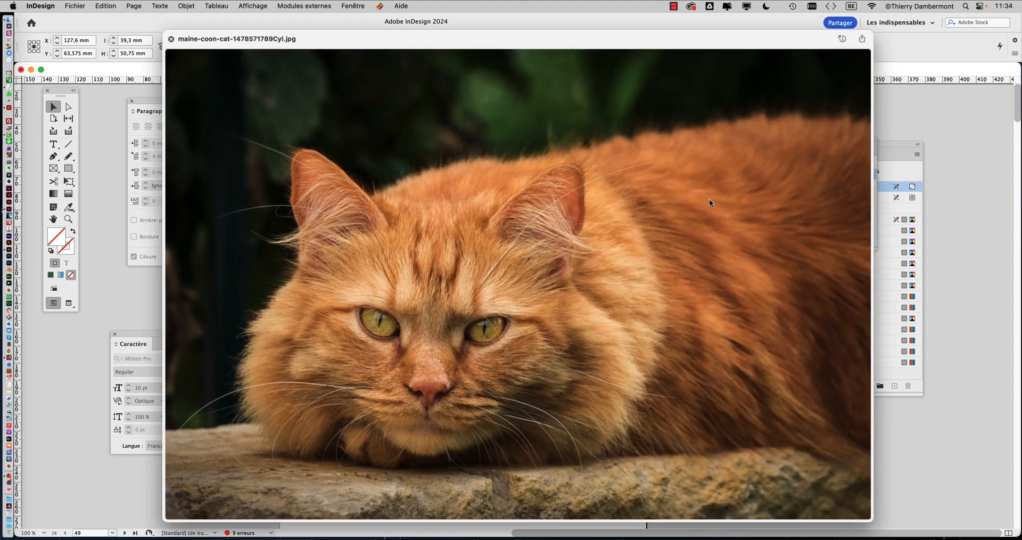
pyautogui.press('space')
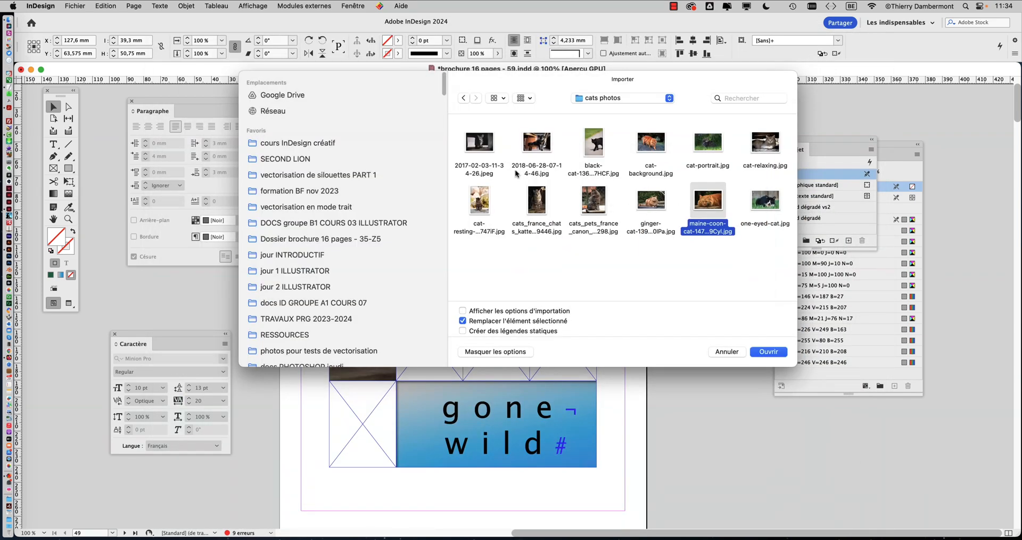
pyautogui.click(709, 150)
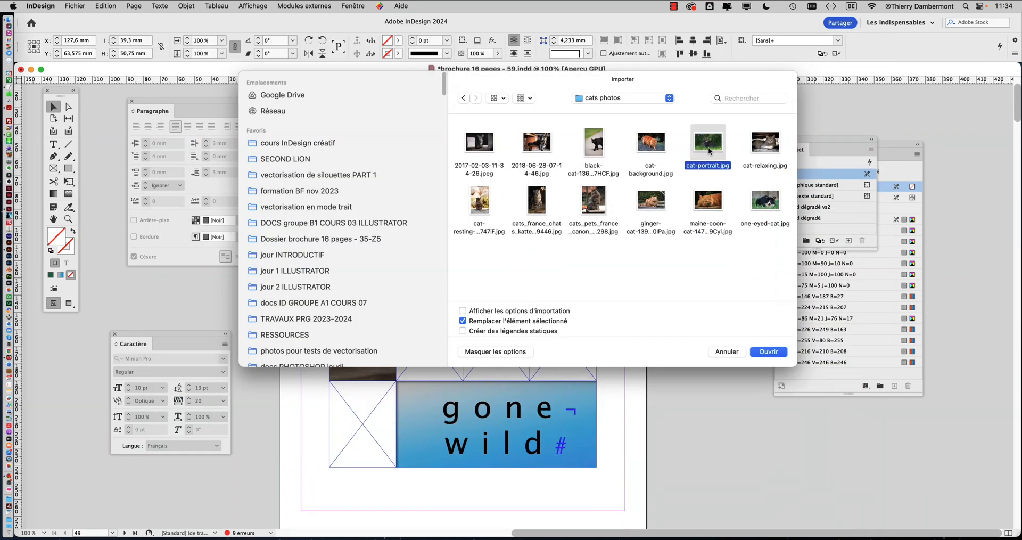
pyautogui.press('space')
pyautogui.press('space')
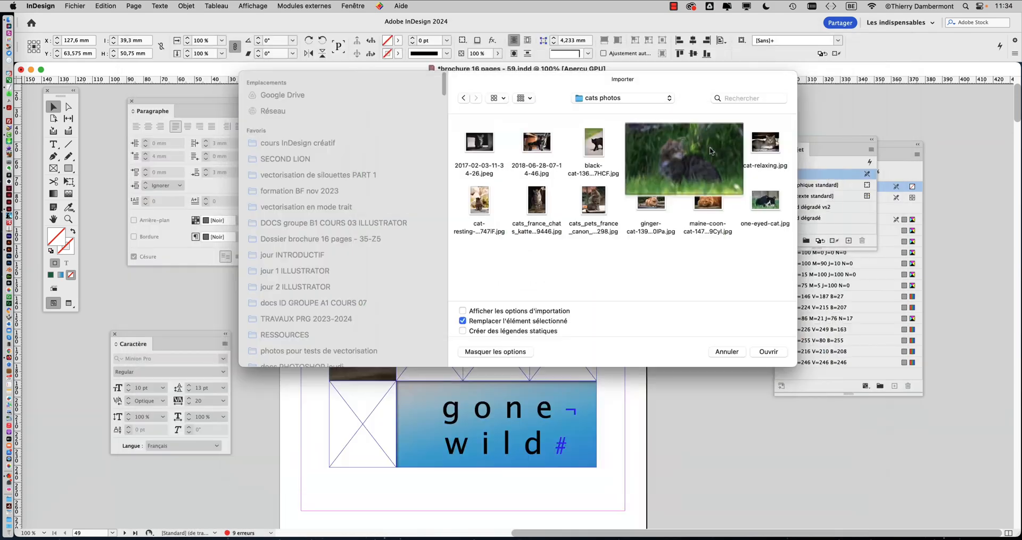
pyautogui.click(768, 150)
pyautogui.press('space')
pyautogui.press('space')
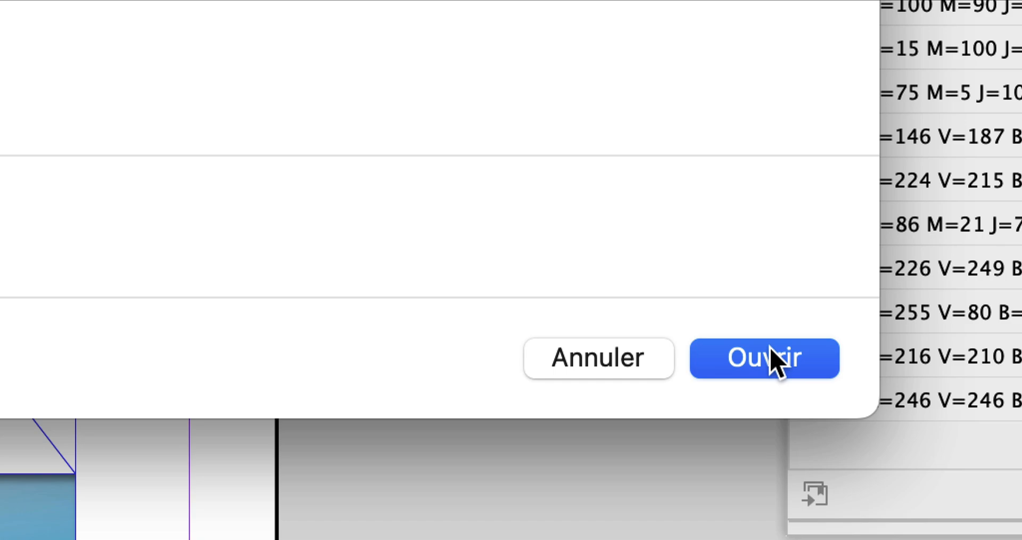
# Step: Place cat-relaxing.jpg into the empty frame, then undo the placement
pyautogui.click(772, 358)
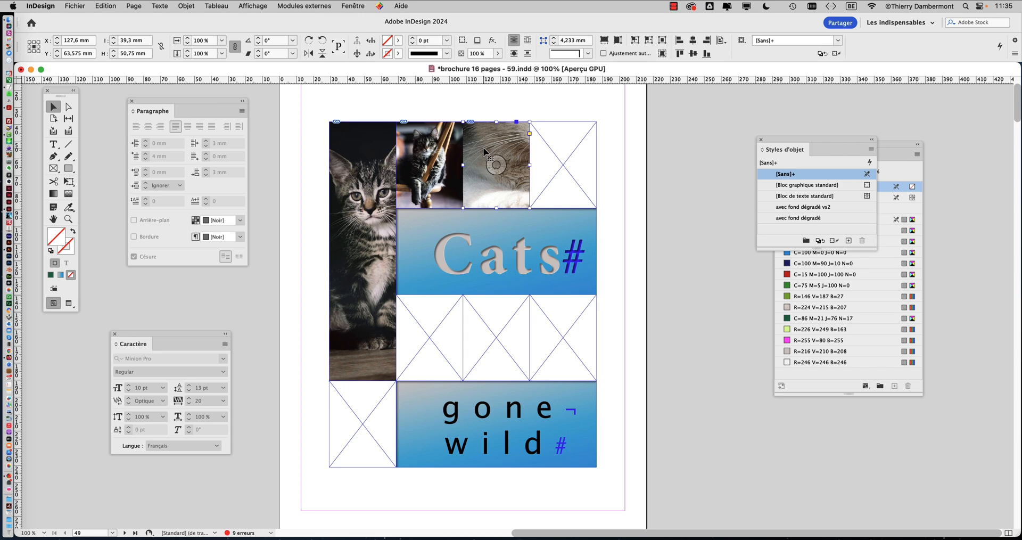
pyautogui.click(106, 5)
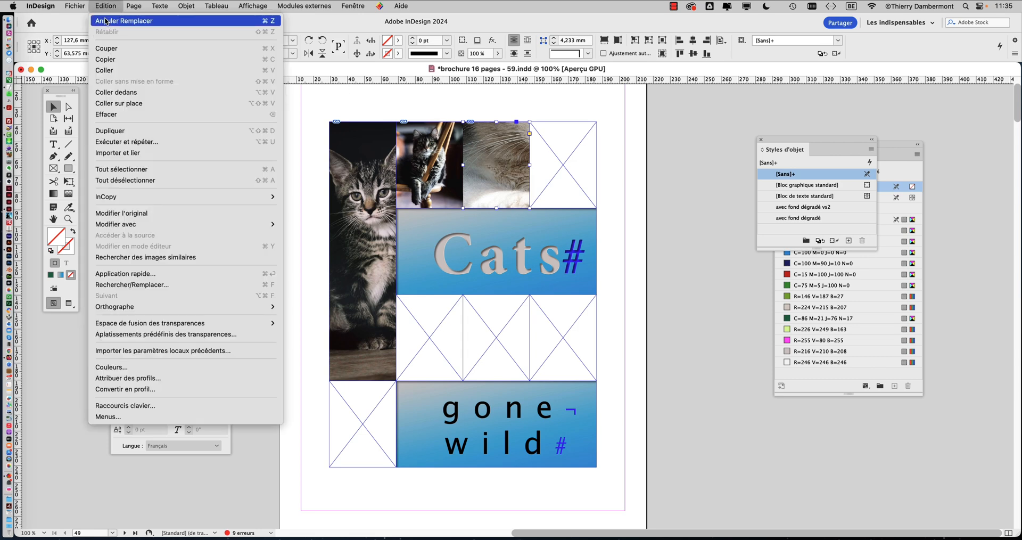
pyautogui.click(109, 17)
pyautogui.press('super+z')
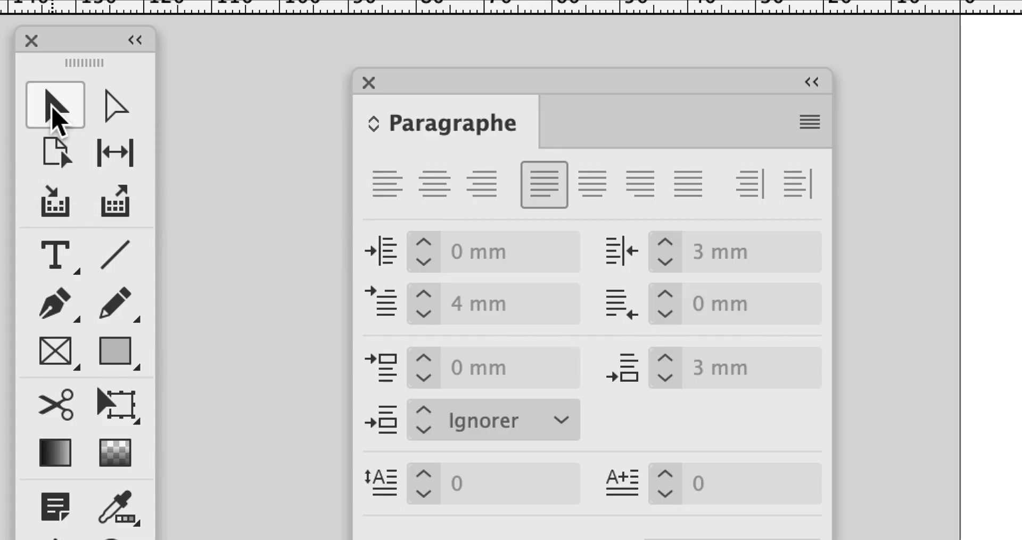
# Step: Select the empty image frames and set their frame fitting option to Remplir le bloc proportionnellement
pyautogui.click(54, 107)
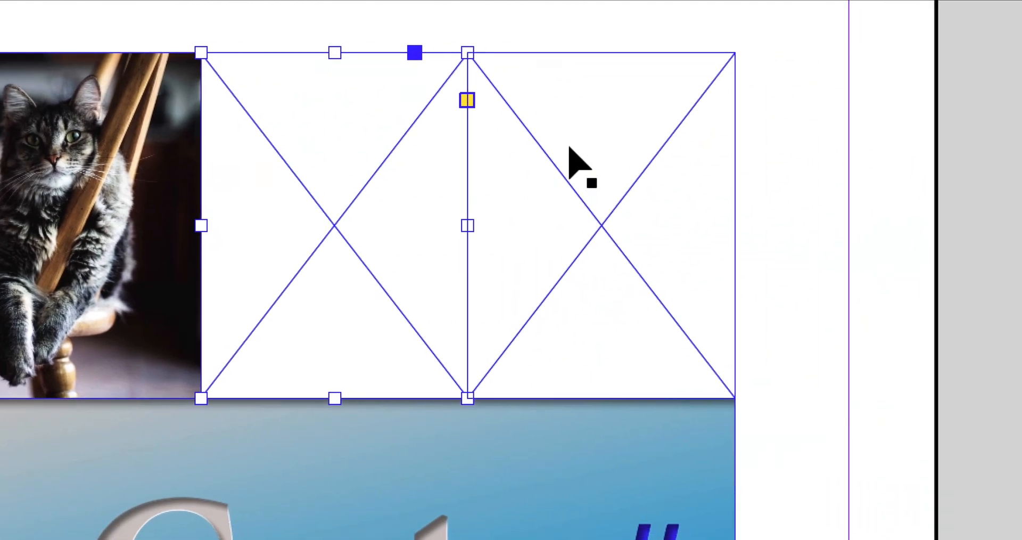
pyautogui.click(774, 182)
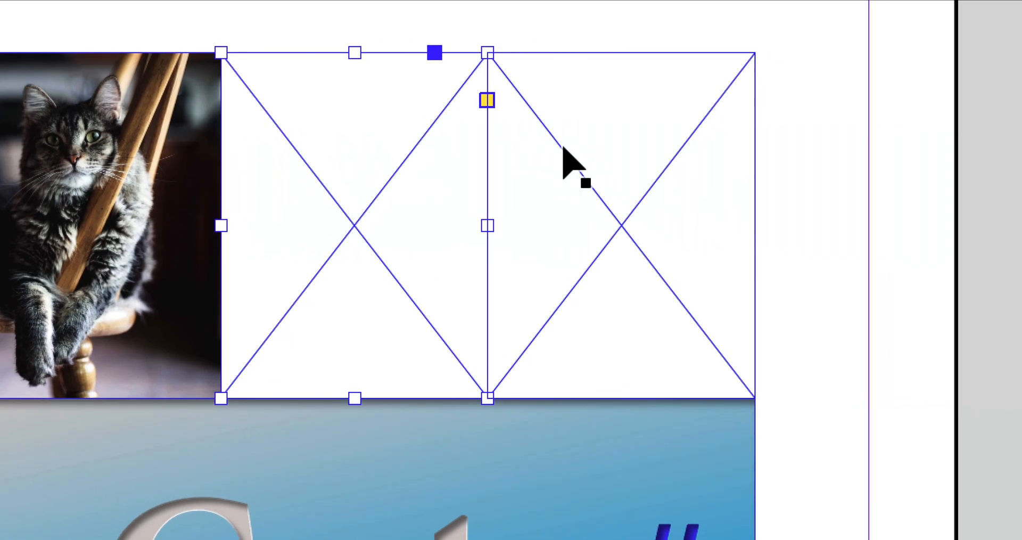
pyautogui.keyDown('shift'); pyautogui.click(563, 146); pyautogui.keyUp('shift')
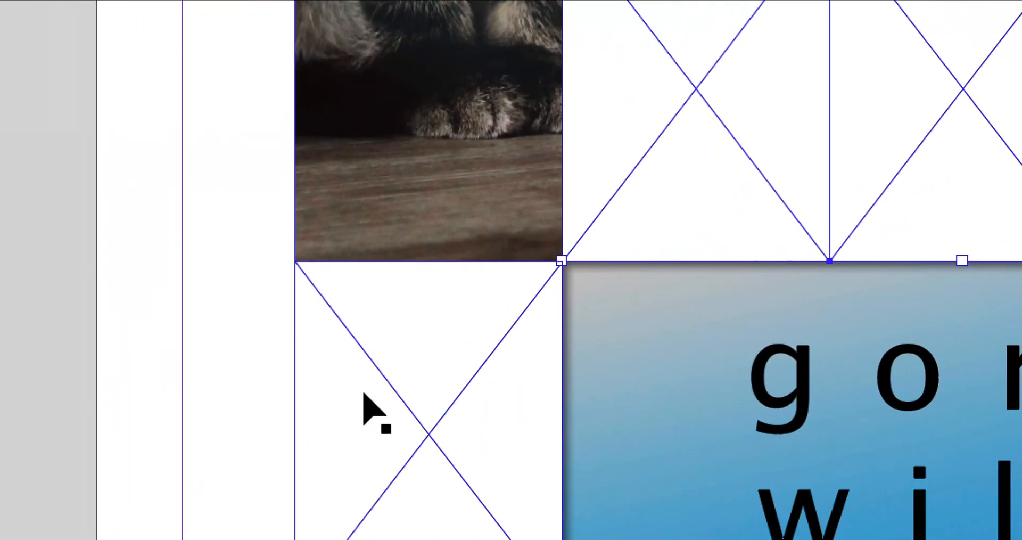
pyautogui.keyDown('shift'); pyautogui.click(158, 495); pyautogui.keyUp('shift')
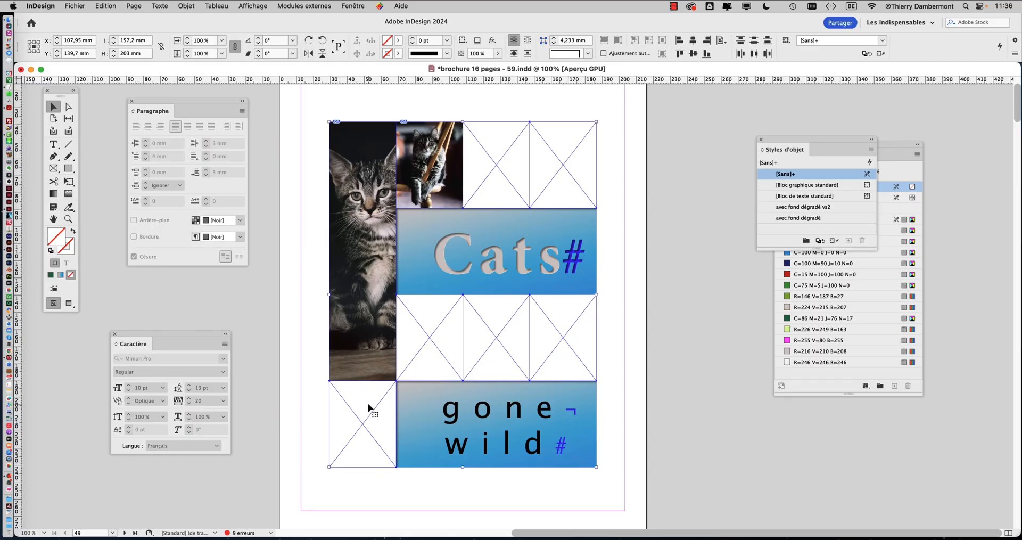
pyautogui.click(171, 5)
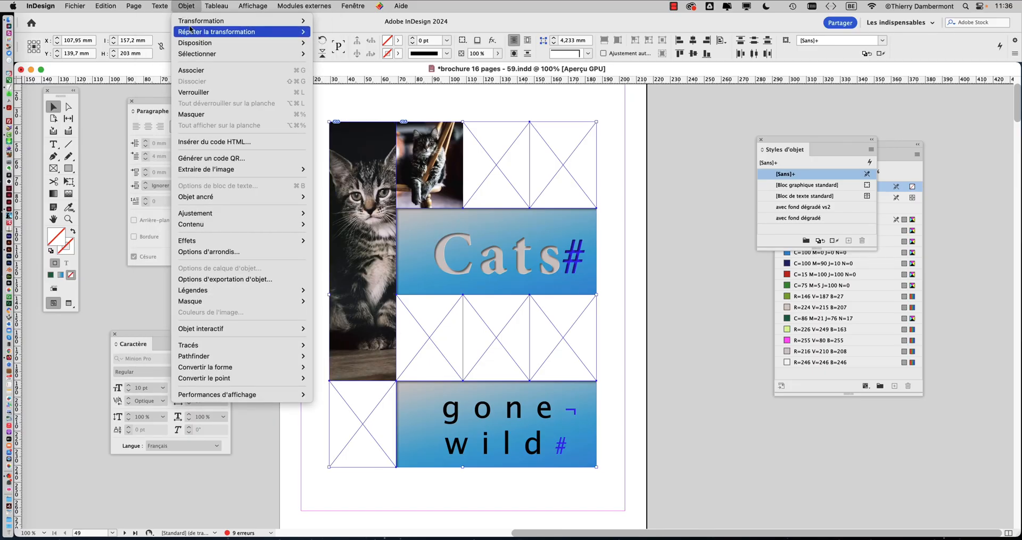
pyautogui.moveTo(226, 216)
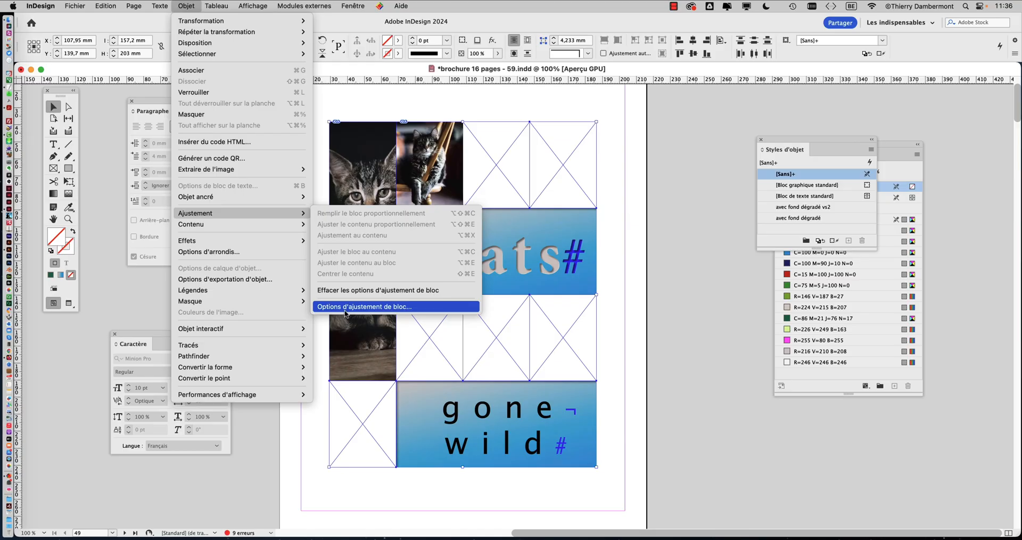
pyautogui.click(345, 307)
pyautogui.moveTo(500, 198); pyautogui.dragTo(617, 145)
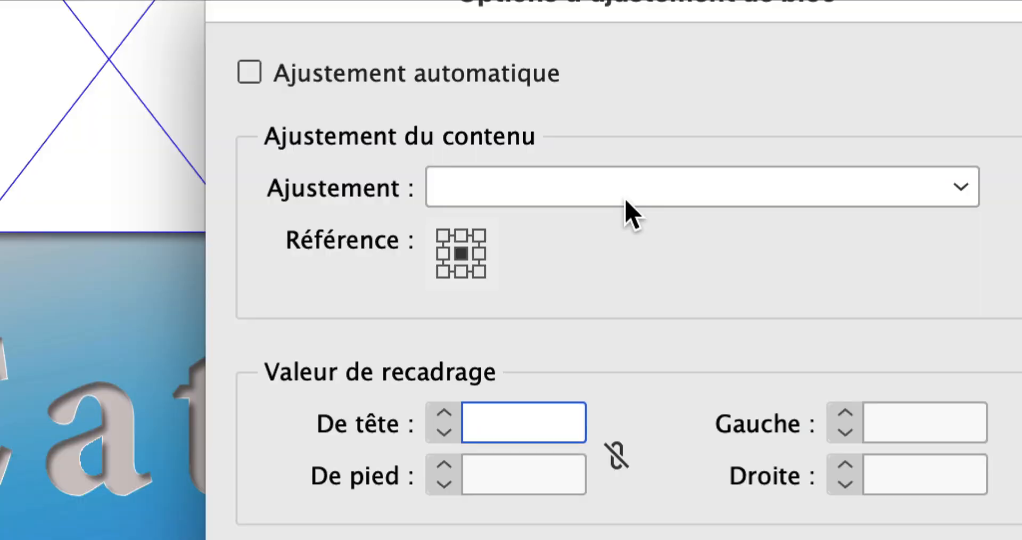
pyautogui.click(626, 201)
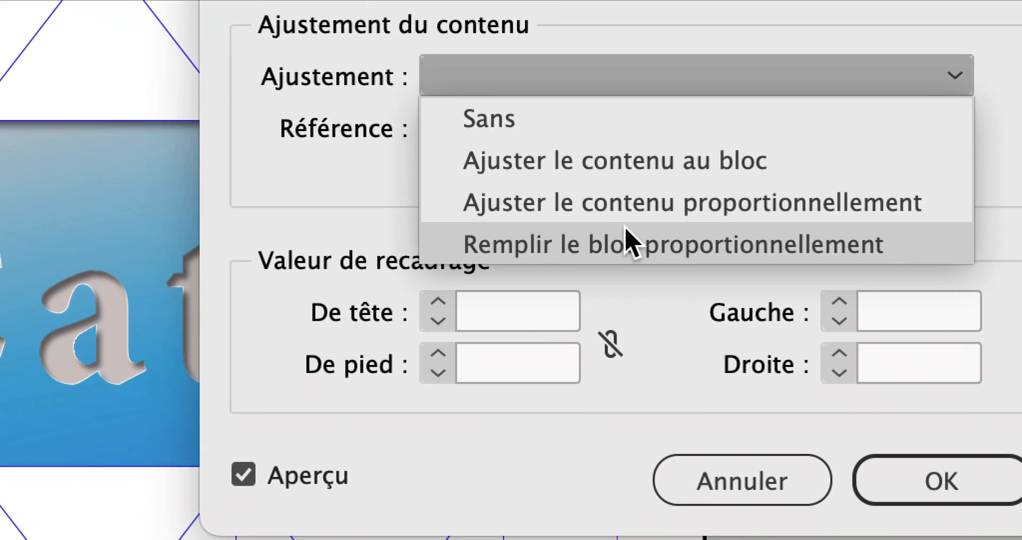
pyautogui.click(626, 229)
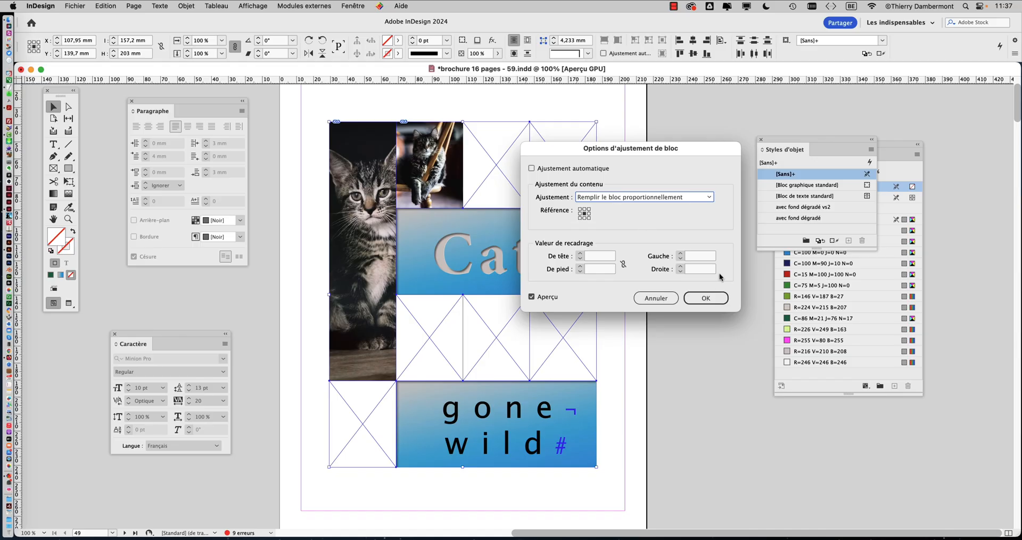
pyautogui.click(697, 298)
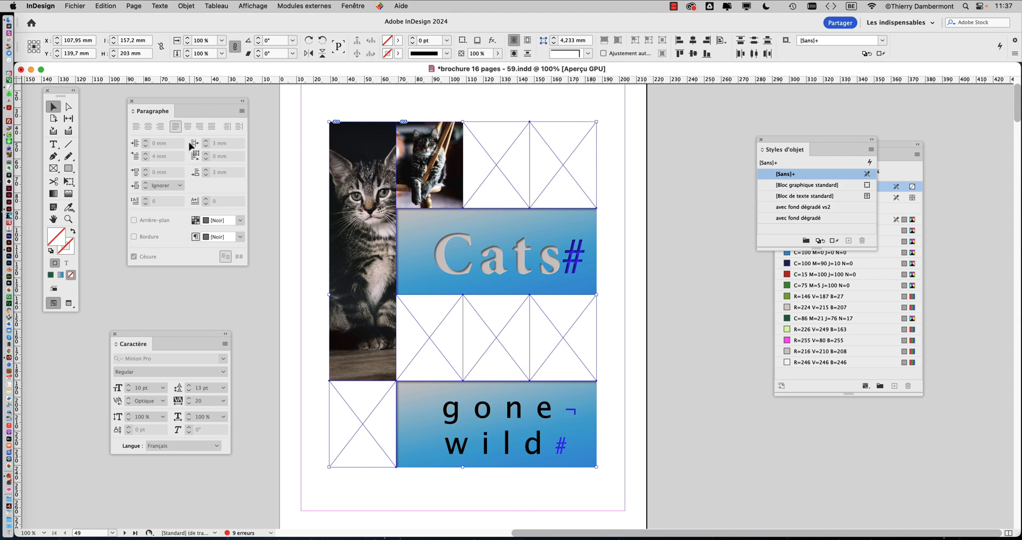
# Step: Open the Import dialog for the selected frames and switch the cats photos folder to list view
pyautogui.click(689, 155)
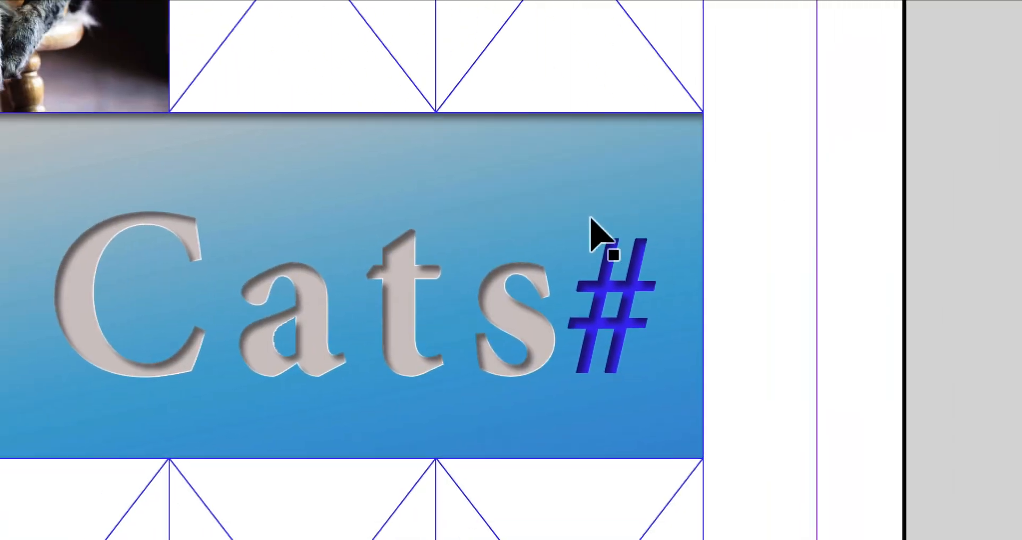
pyautogui.click(568, 235)
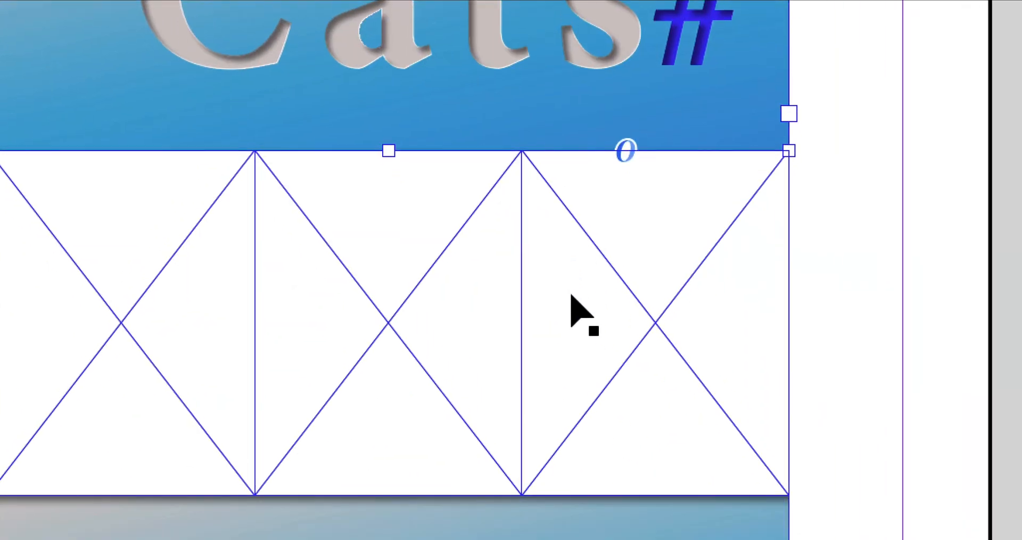
pyautogui.click(570, 293)
pyautogui.click(559, 354)
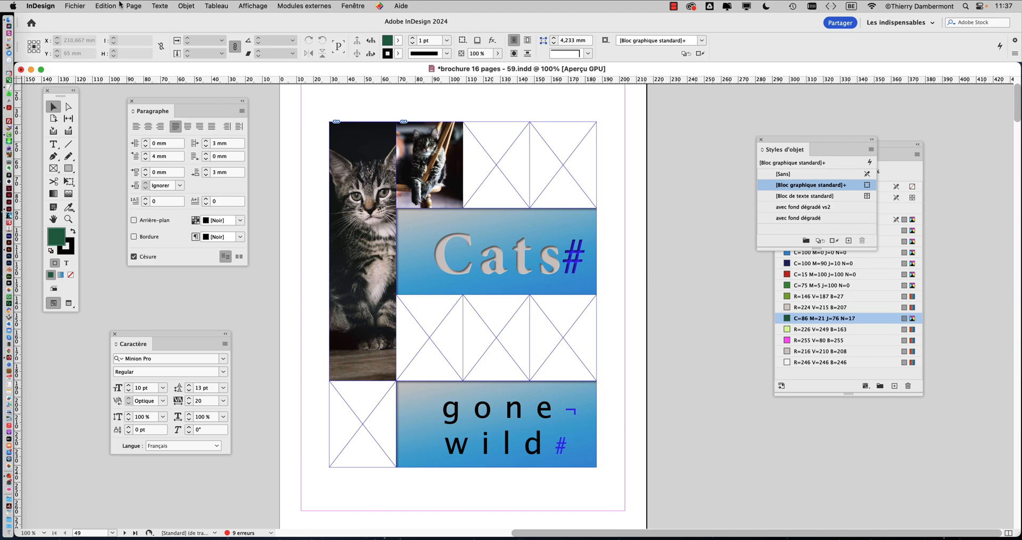
pyautogui.click(73, 6)
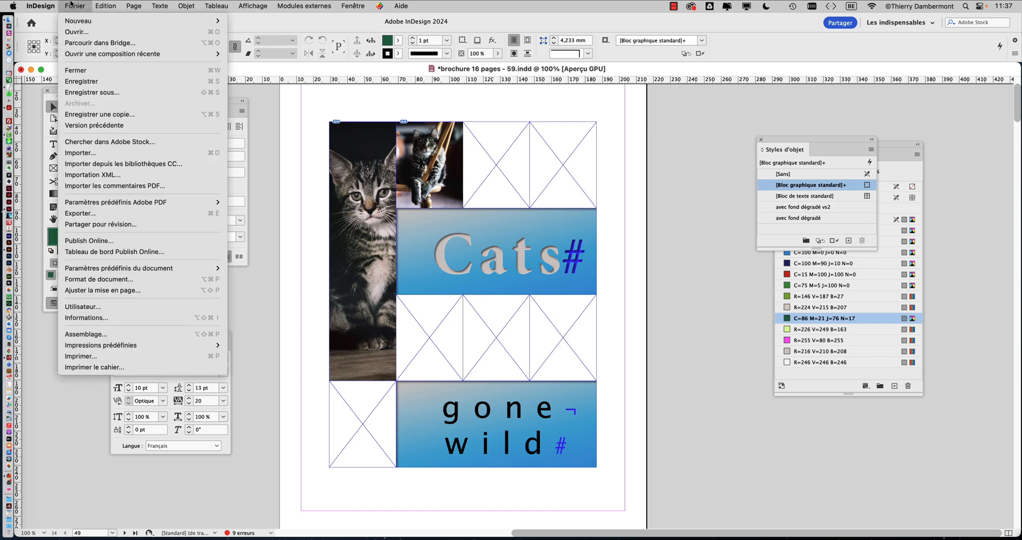
pyautogui.click(90, 154)
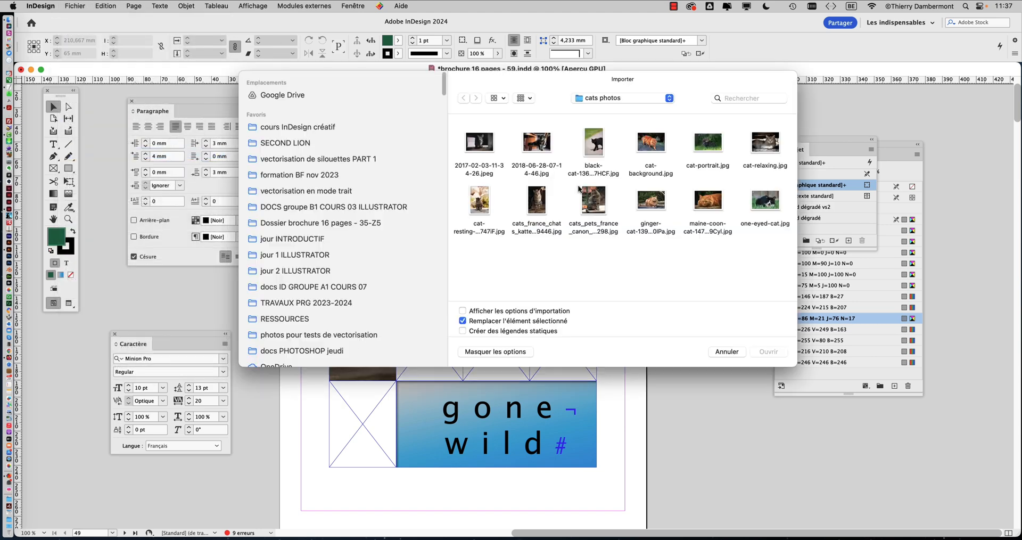
pyautogui.moveTo(793, 367); pyautogui.dragTo(827, 360)
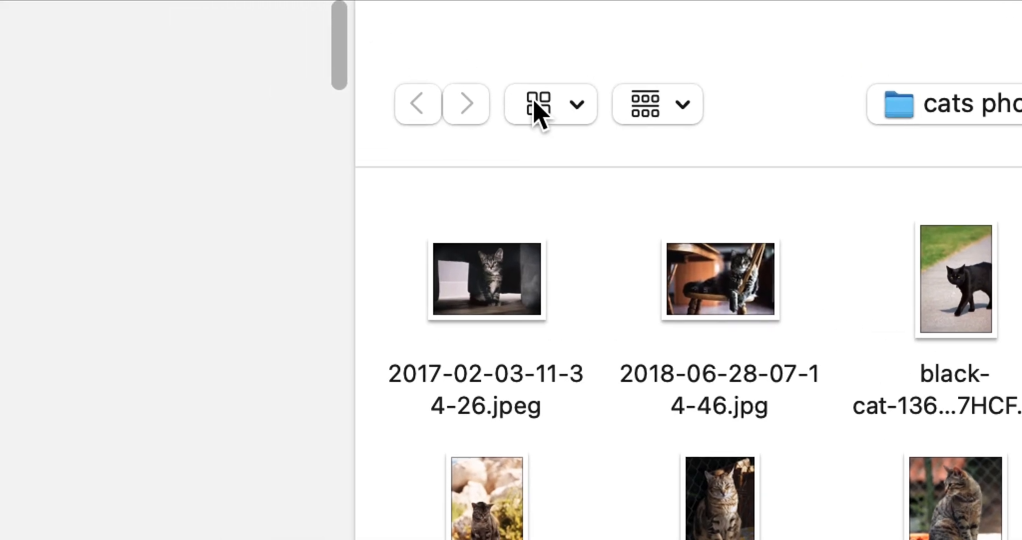
pyautogui.click(530, 98)
pyautogui.click(559, 269)
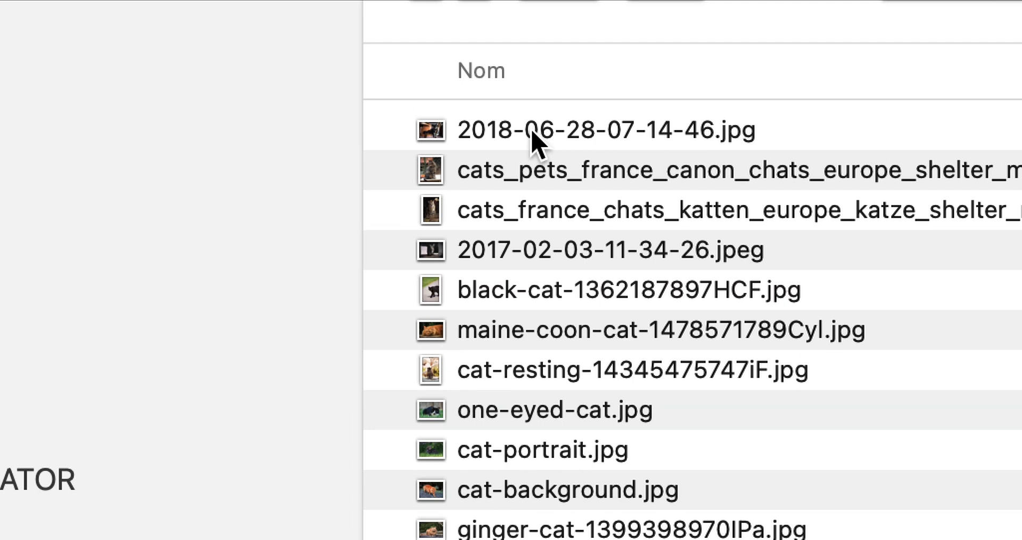
pyautogui.click(546, 134)
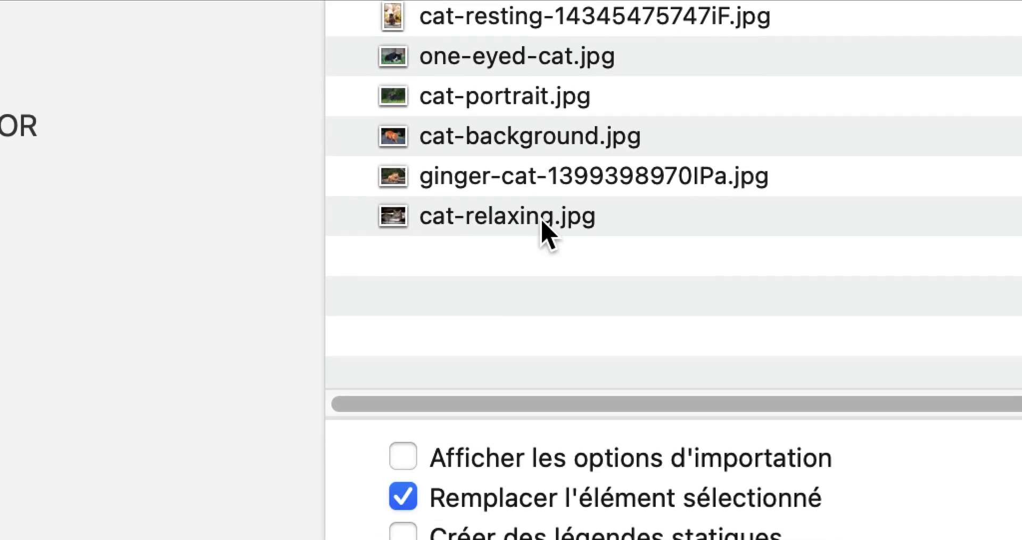
# Step: Try loading all twelve cats photos into the place cursor and cycling through them, then drop the loaded images
pyautogui.keyDown('shift'); pyautogui.click(544, 221); pyautogui.keyUp('shift')
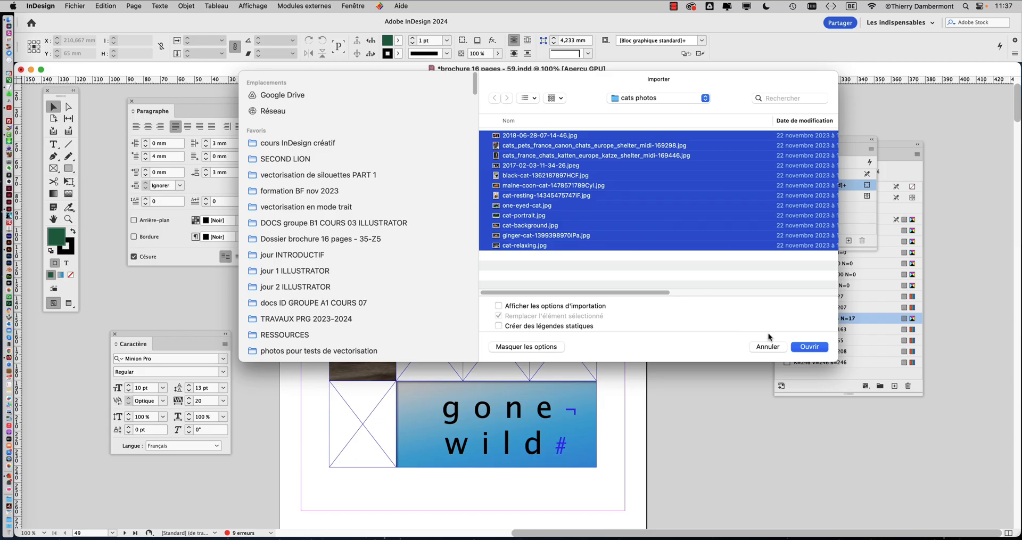
pyautogui.click(810, 348)
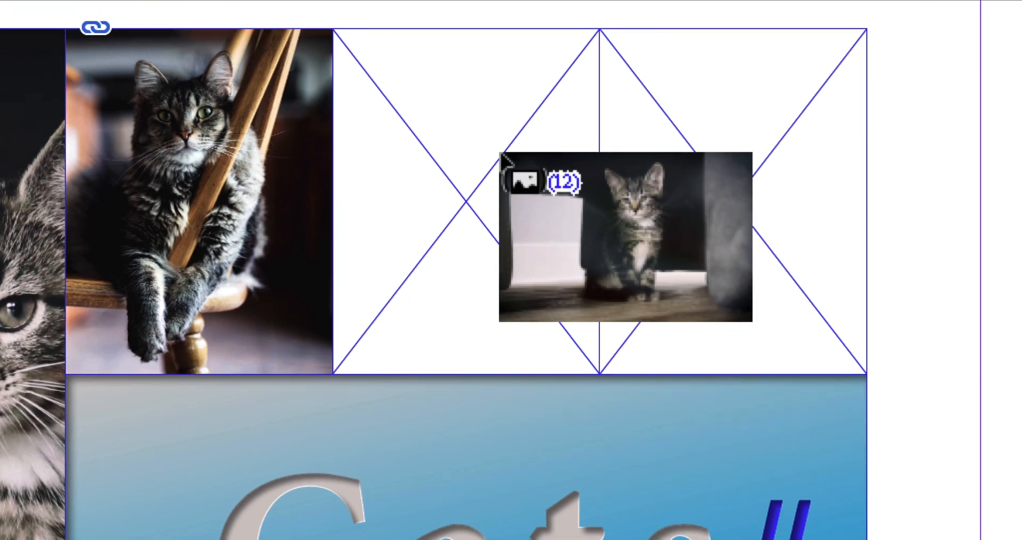
pyautogui.press('Right')
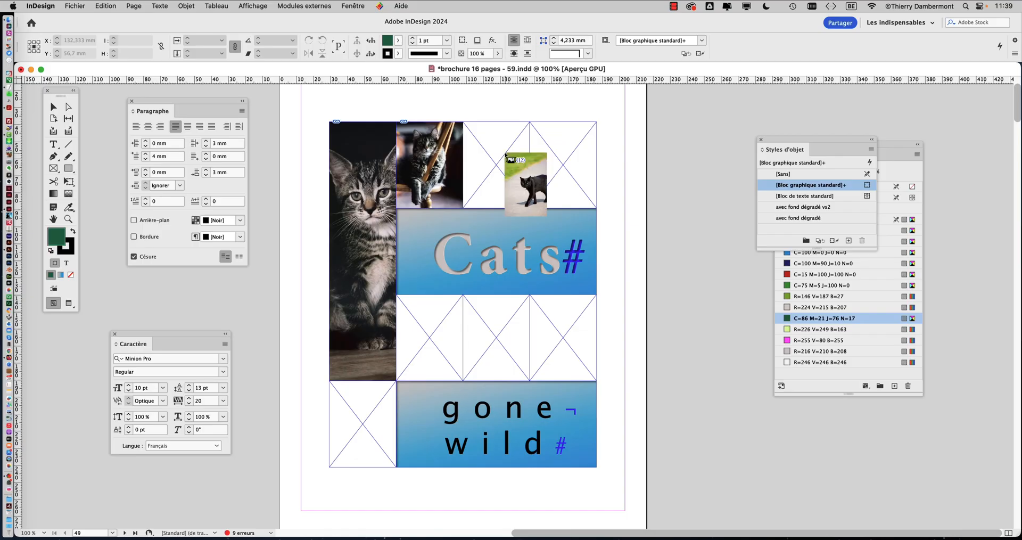
pyautogui.press('Right')
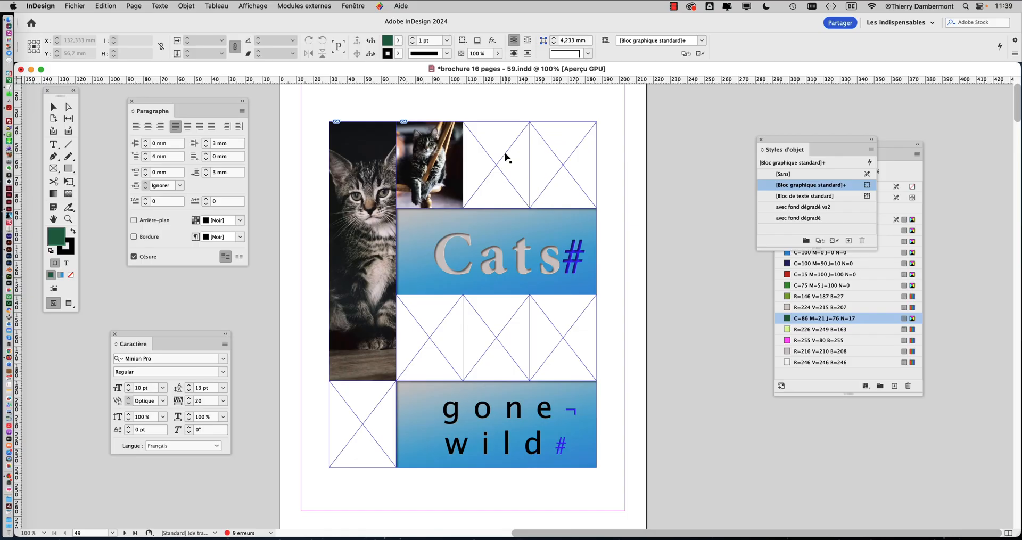
pyautogui.press('Right')
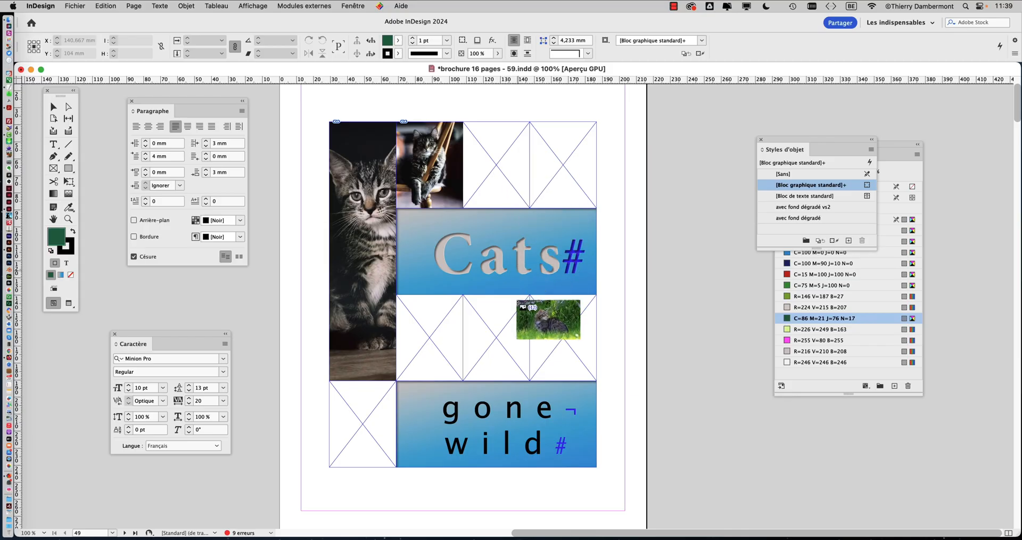
pyautogui.press('Right')
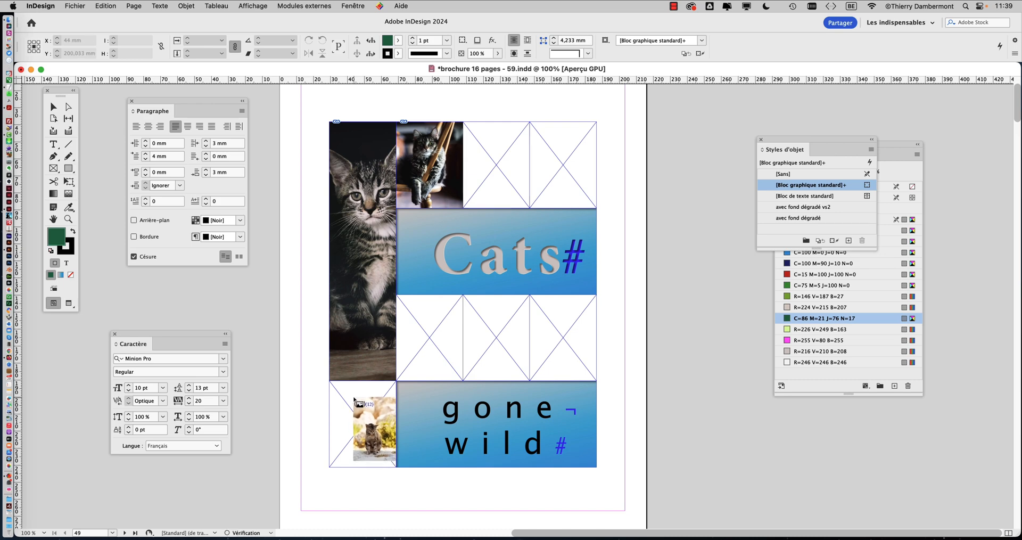
pyautogui.click(55, 108)
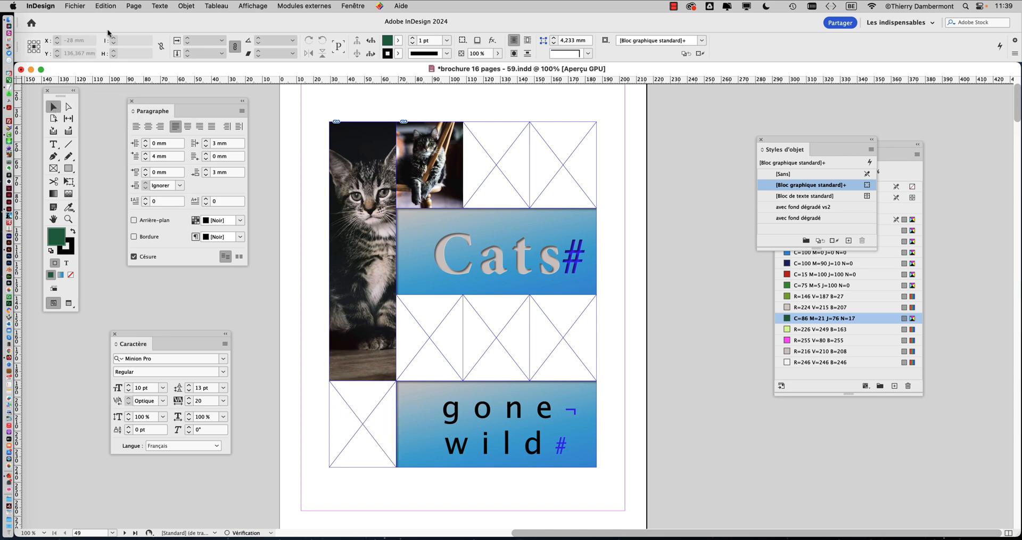
# Step: Import all the cats photos again and step to the next loaded image before discarding the place cursor
pyautogui.click(75, 6)
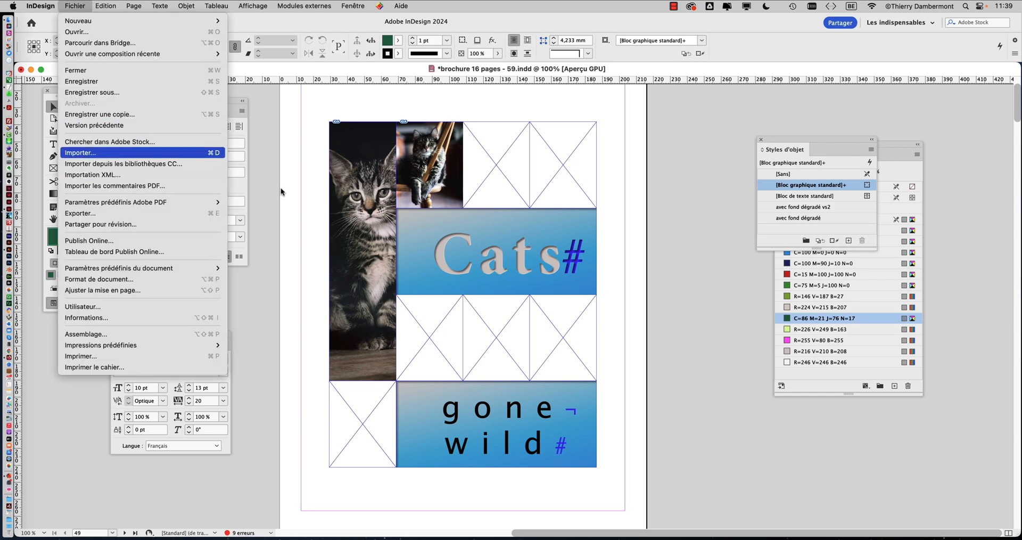
pyautogui.click(110, 153)
pyautogui.keyDown('shift'); pyautogui.click(514, 246); pyautogui.keyUp('shift')
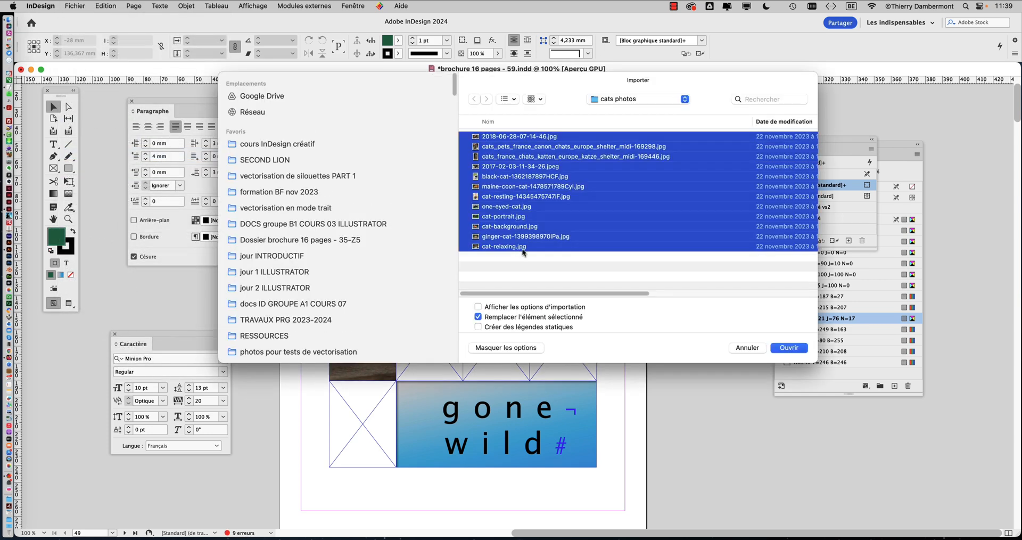
pyautogui.click(789, 347)
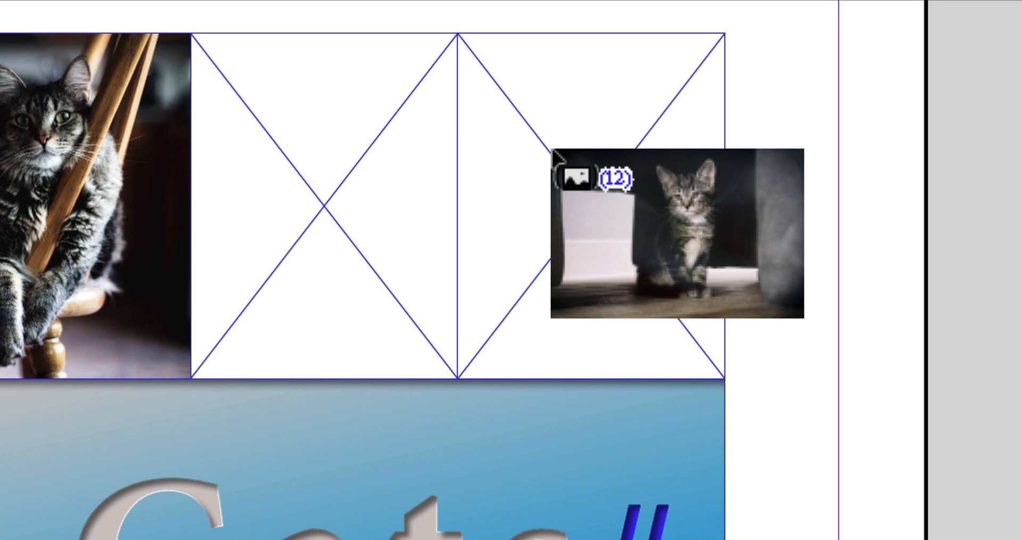
pyautogui.press('Right')
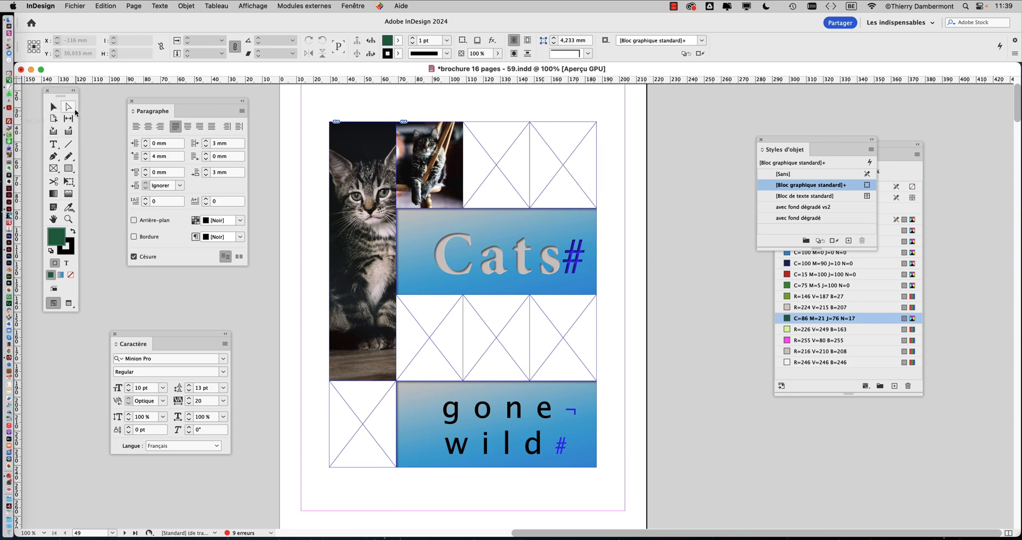
pyautogui.click(53, 106)
# Step: Save the document as a new version named brochure 16 pages - 60.indd
pyautogui.click(74, 5)
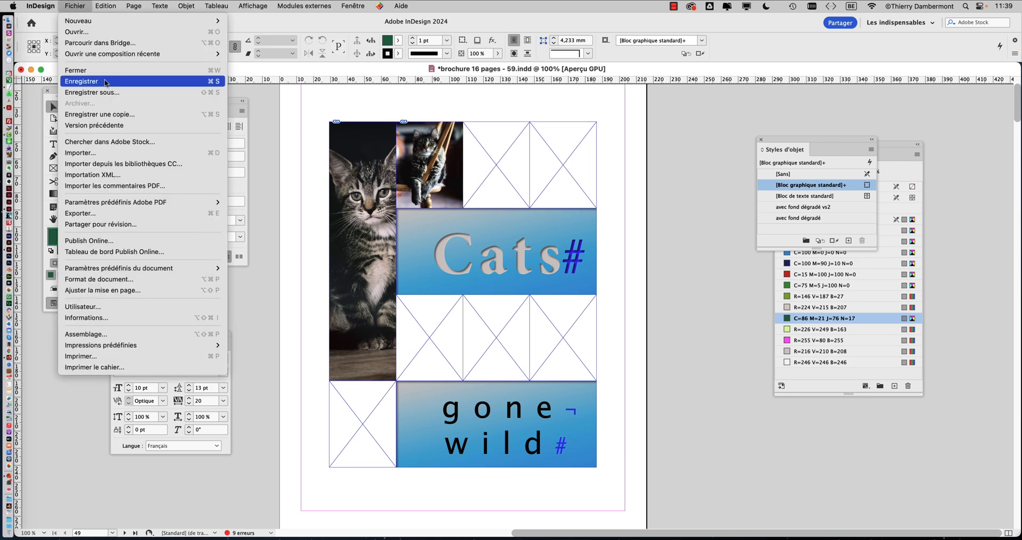
pyautogui.click(110, 94)
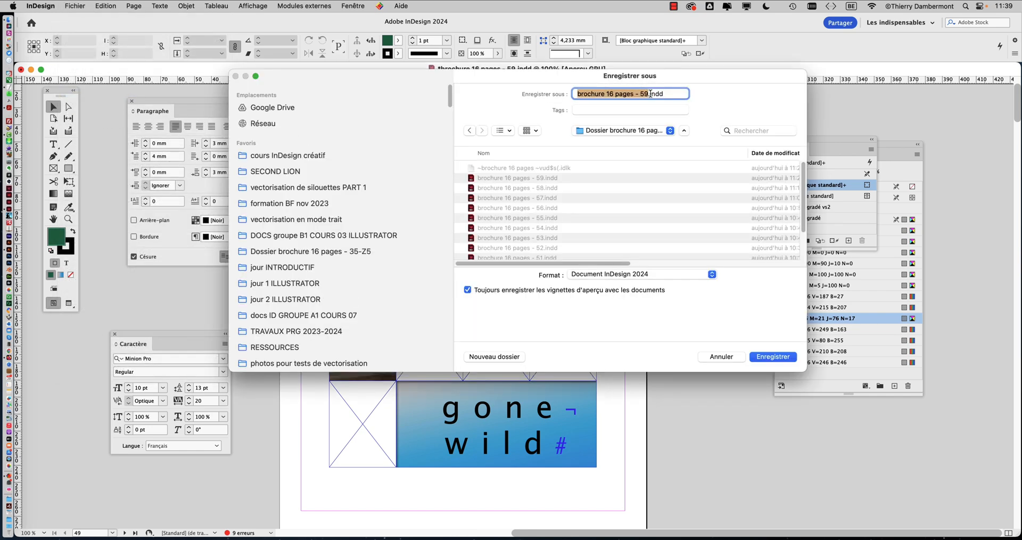
pyautogui.click(648, 94)
pyautogui.write('60')
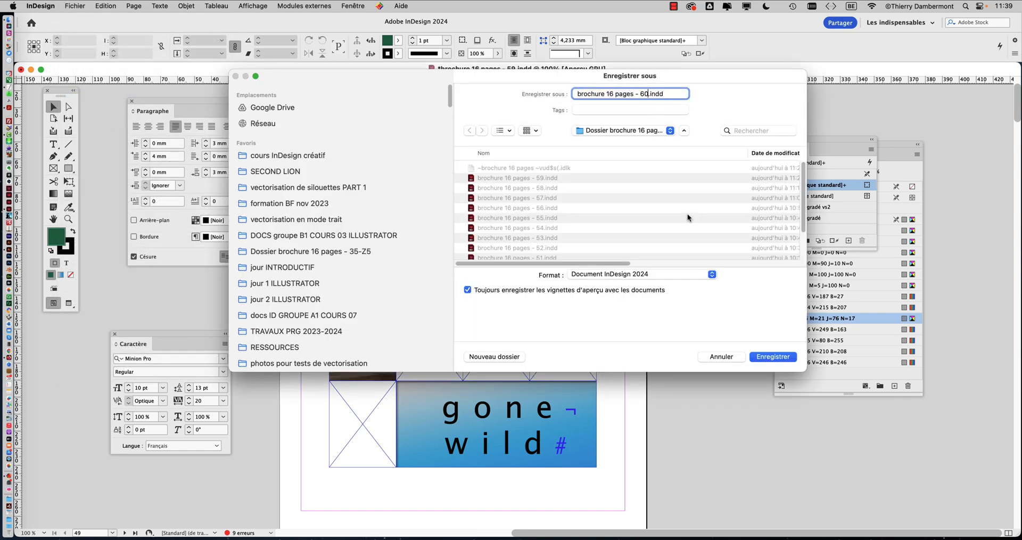
pyautogui.click(773, 356)
# Step: Quit InDesign
pyautogui.click(47, 5)
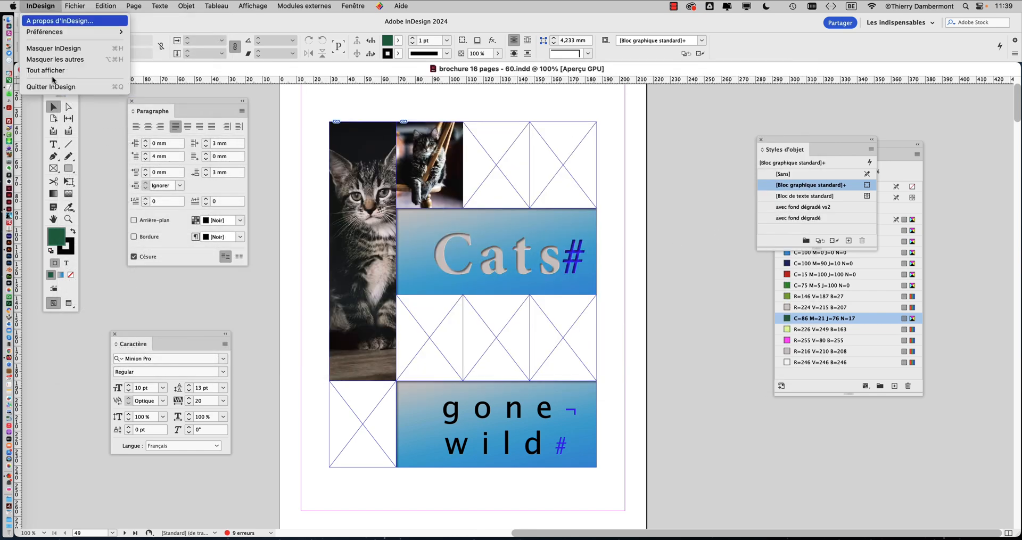
pyautogui.click(75, 90)
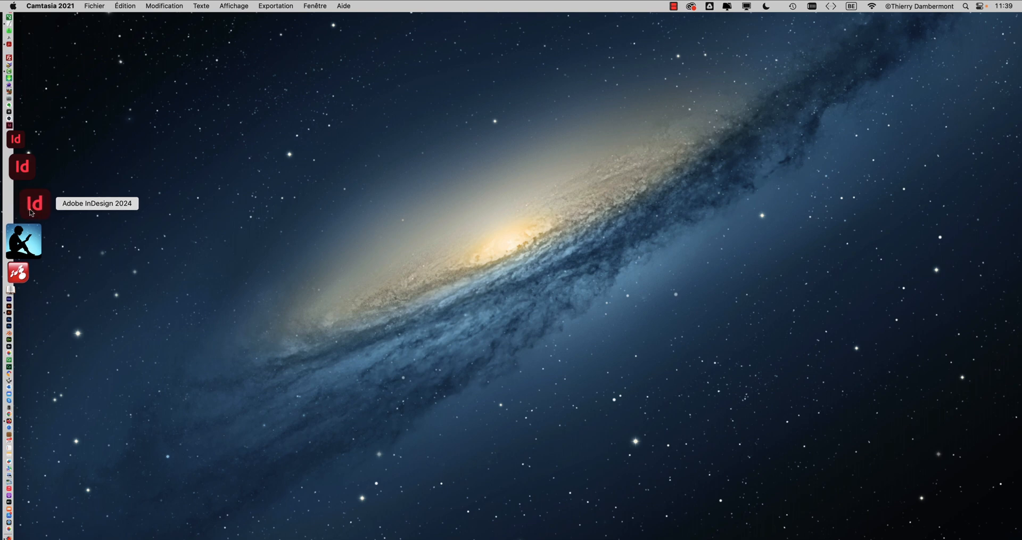
# Step: Launch InDesign and reopen the recent document brochure 16 pages - 60.indd
pyautogui.click(31, 212)
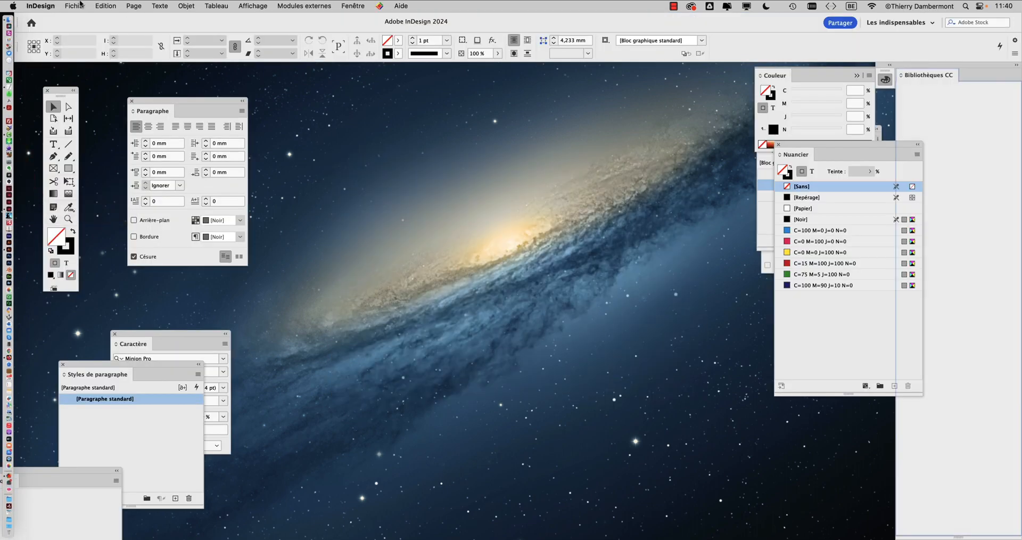
pyautogui.click(74, 5)
pyautogui.moveTo(112, 54)
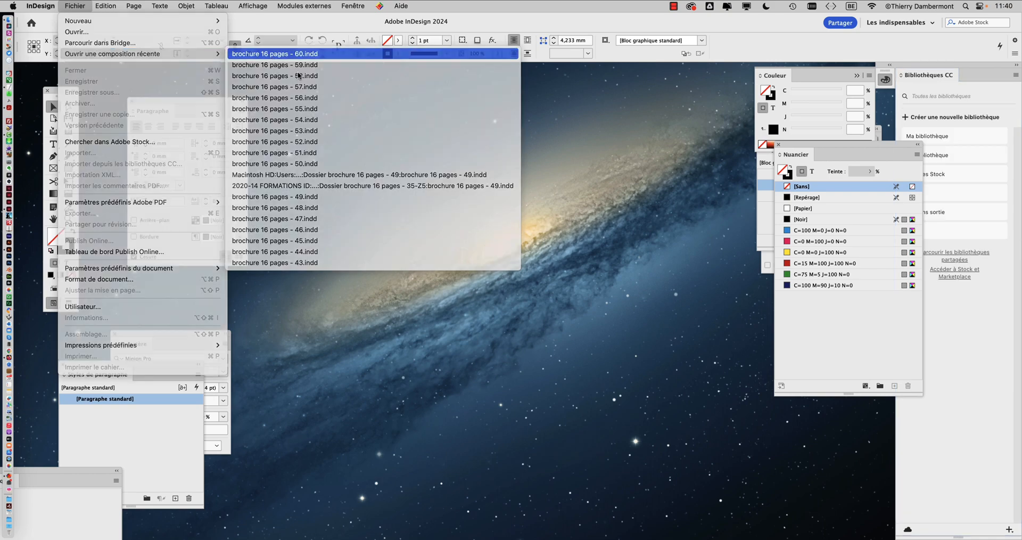
pyautogui.click(275, 53)
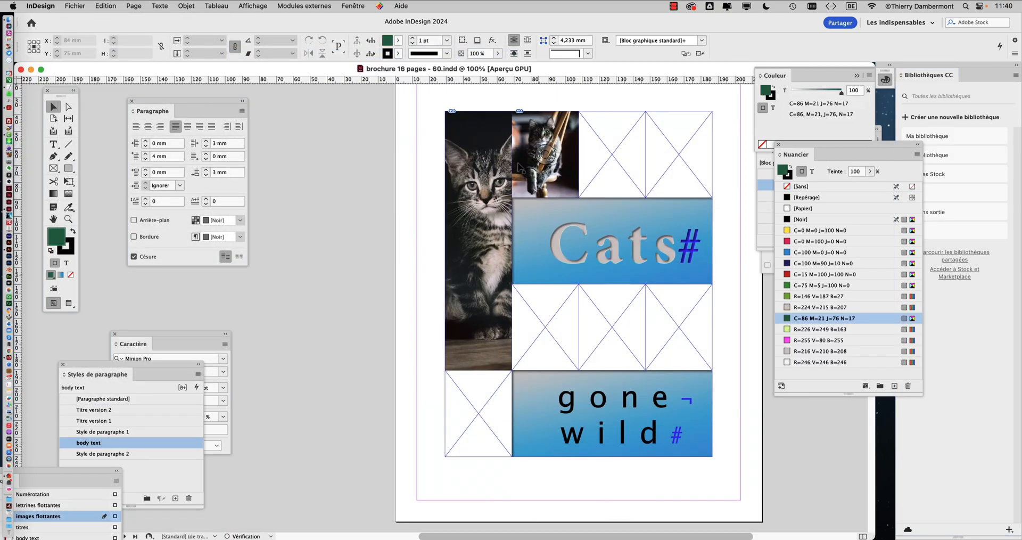
# Step: Import all twelve photos from the cats photos folder and cycle back and forth through the loaded images
pyautogui.click(75, 6)
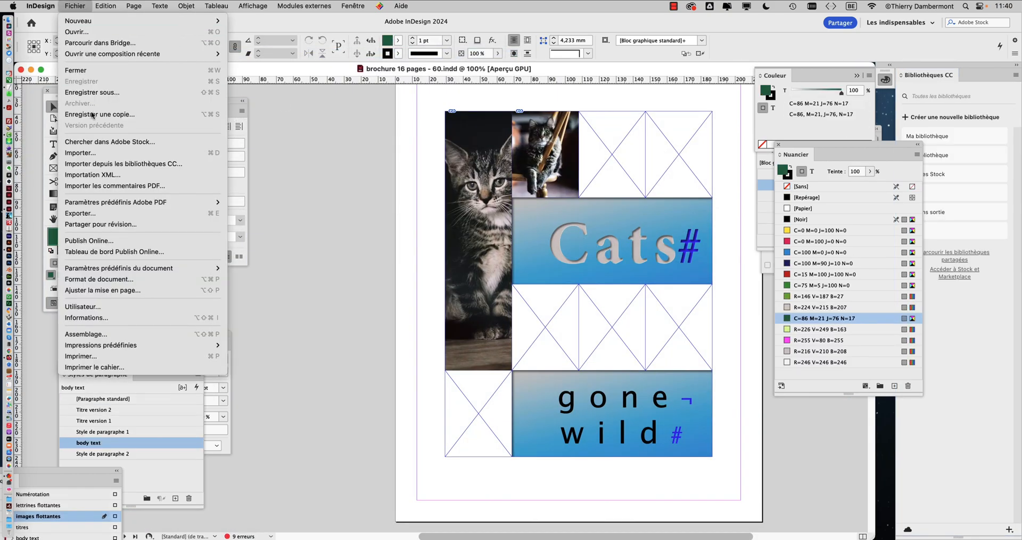
pyautogui.click(107, 153)
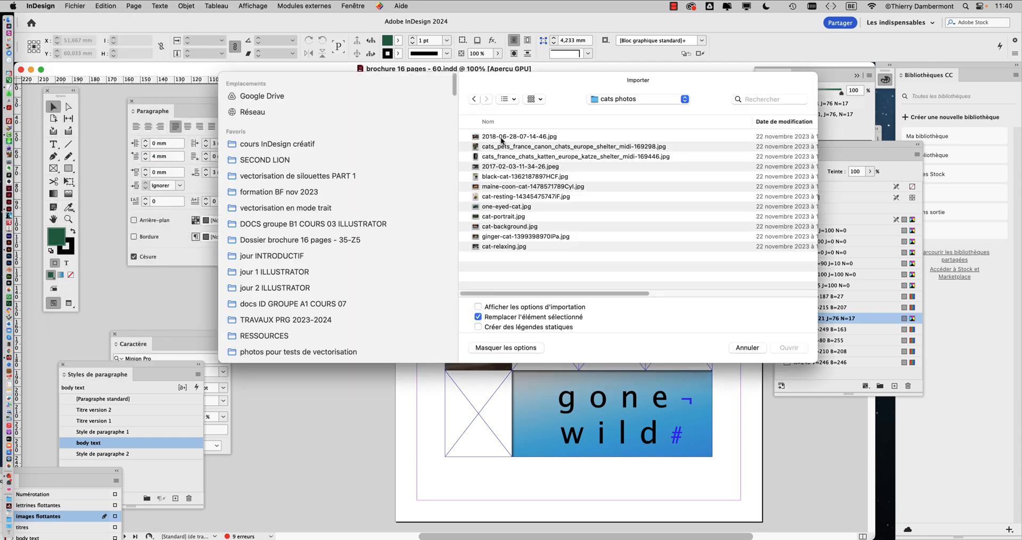
pyautogui.click(502, 140)
pyautogui.keyDown('shift'); pyautogui.click(516, 247); pyautogui.keyUp('shift')
pyautogui.click(789, 347)
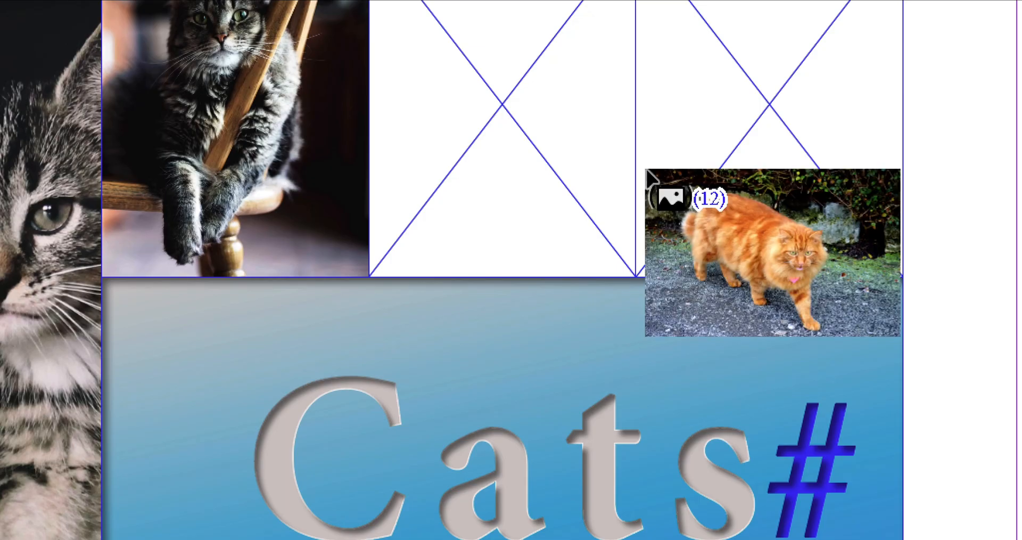
pyautogui.press('Right')
pyautogui.press('Right')
pyautogui.press('Right')
pyautogui.press('Right')
pyautogui.press('Right')
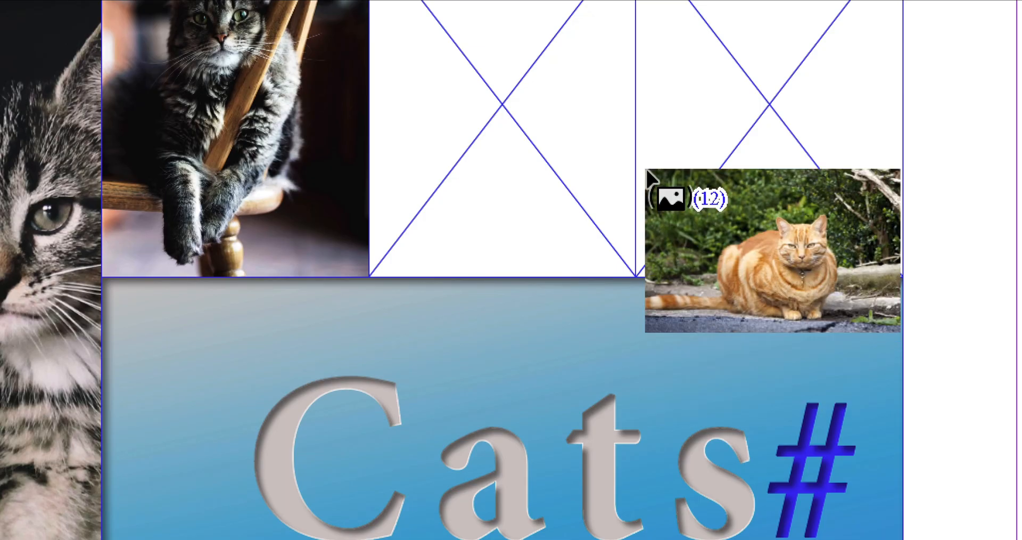
pyautogui.press('Left')
pyautogui.press('Left')
pyautogui.press('Left')
pyautogui.press('Left')
pyautogui.press('Left')
pyautogui.press('Left')
pyautogui.press('Left')
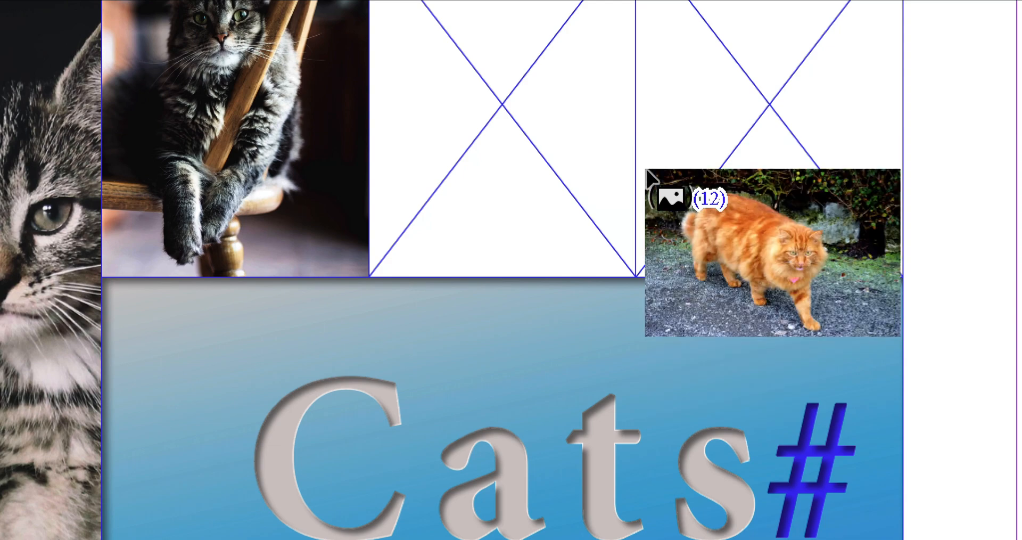
pyautogui.press('Left')
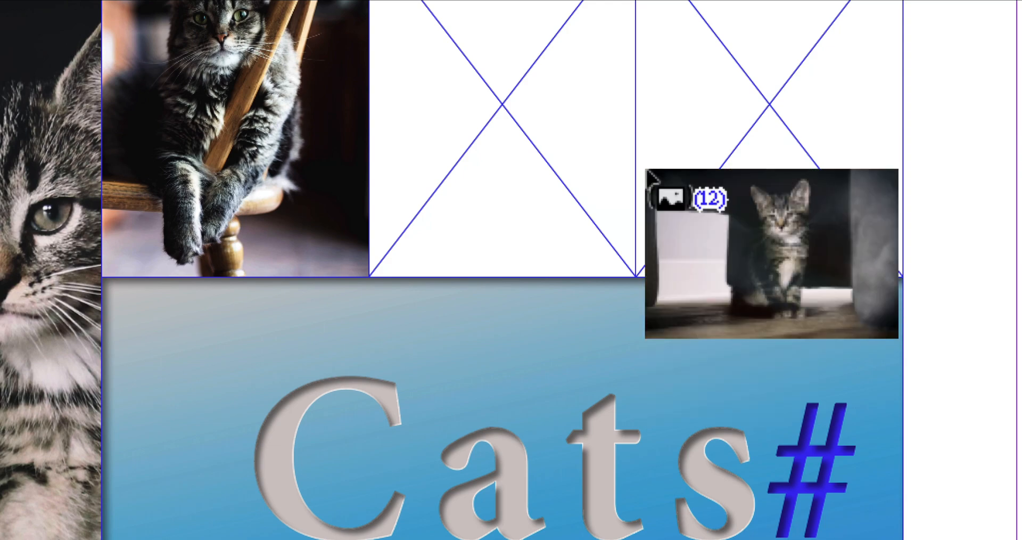
pyautogui.press('Left')
pyautogui.press('Left')
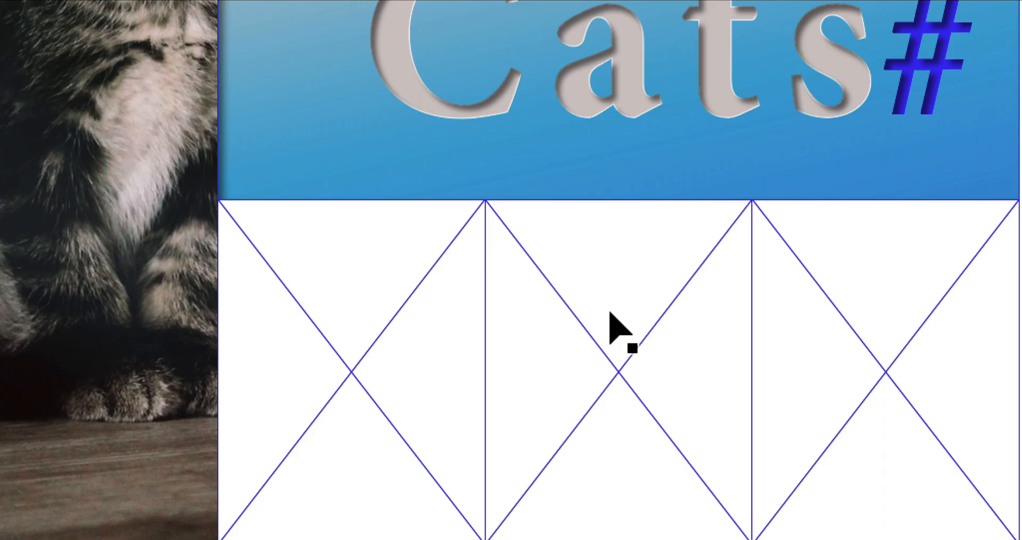
# Step: Step to the tabby-in-grass photo and place it in the bottom-left empty frame
pyautogui.press('Right')
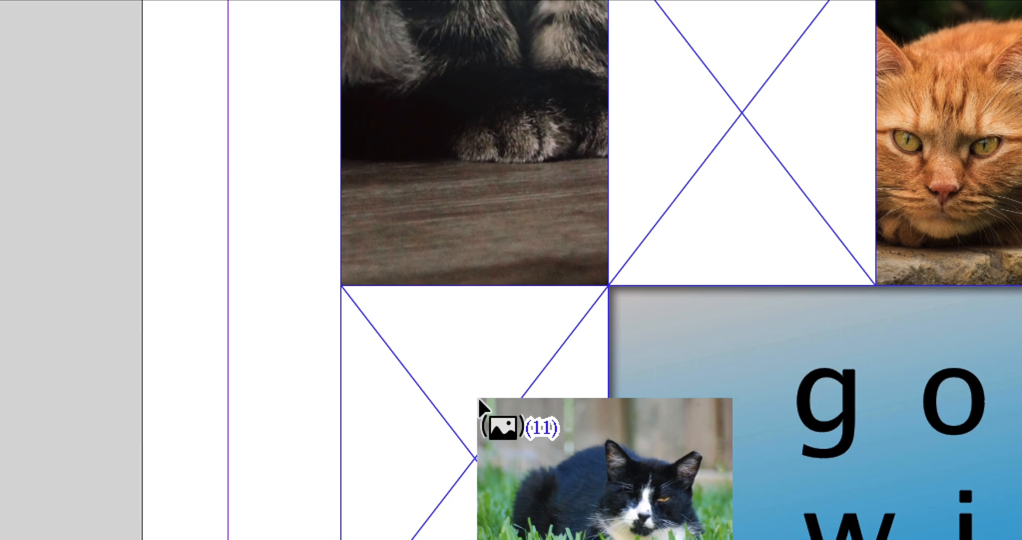
pyautogui.press('Right')
pyautogui.press('Right')
pyautogui.press('Right')
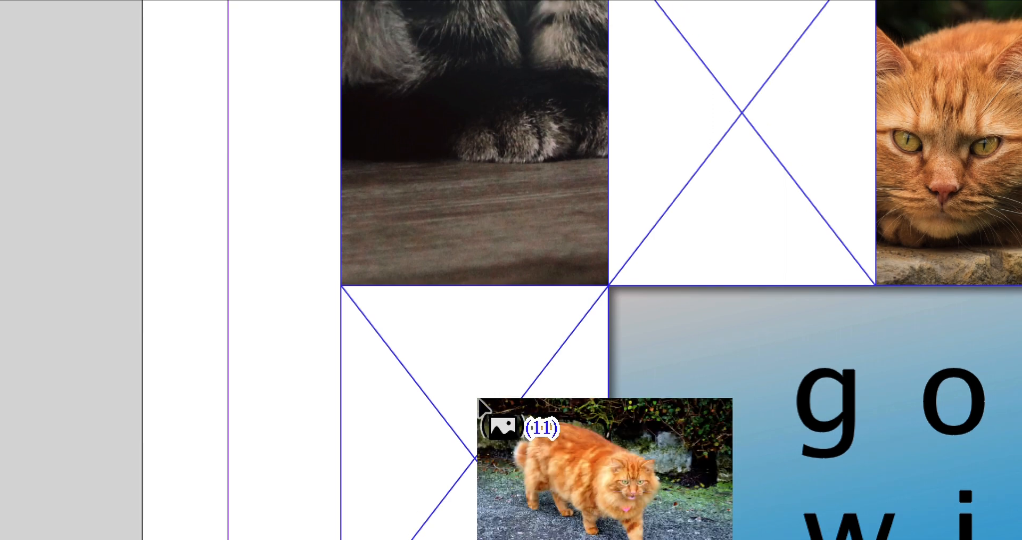
pyautogui.press('Right')
pyautogui.press('Left')
pyautogui.press('Right')
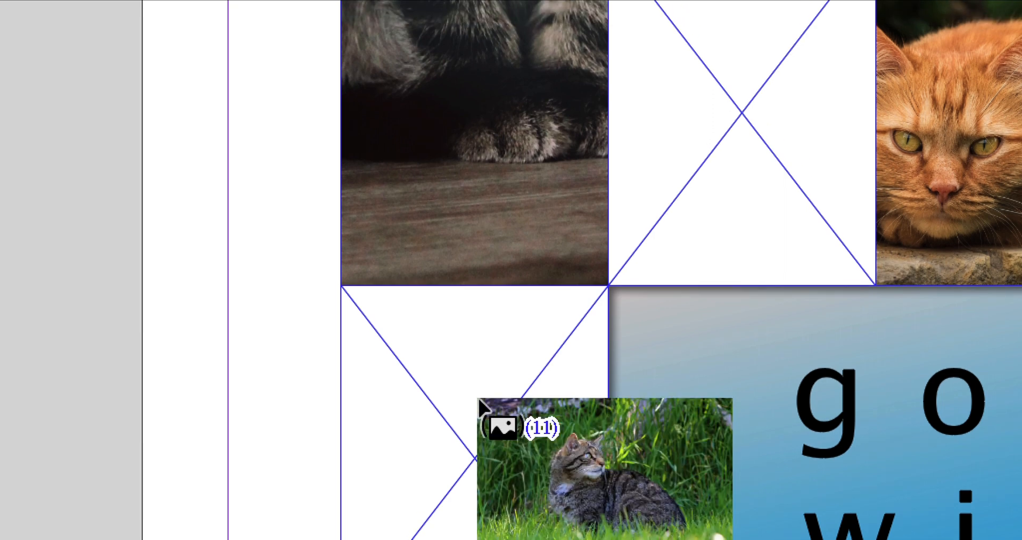
pyautogui.click(480, 406)
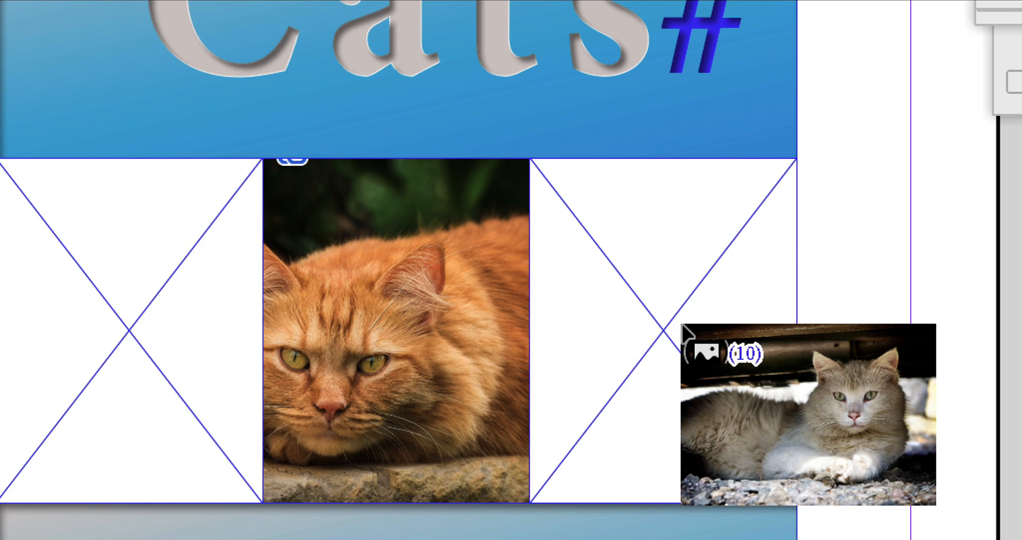
# Step: Place the grey cat photo in the middle row's right frame and the sitting tabby in the top-right frame, discarding the remaining images
pyautogui.click(683, 330)
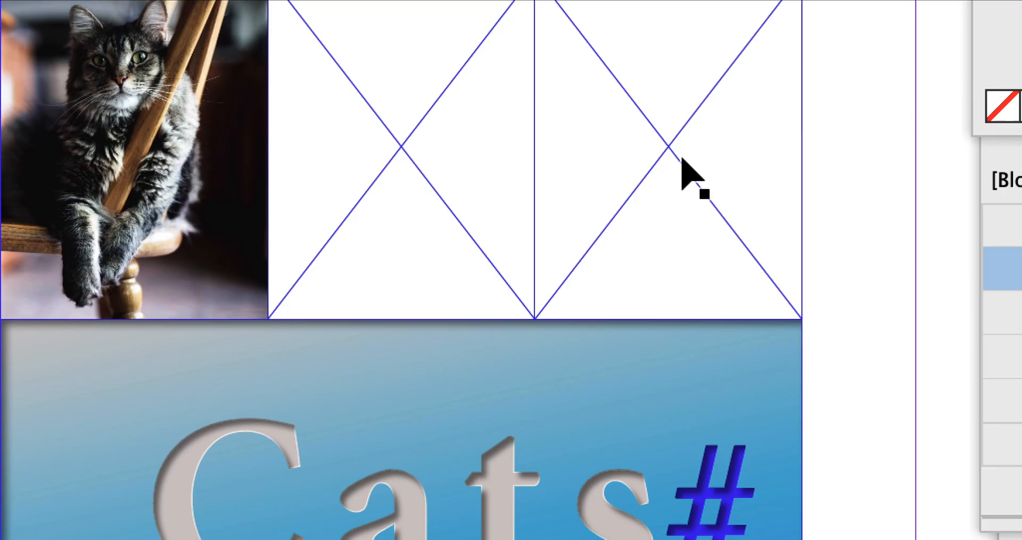
pyautogui.press('Right')
pyautogui.press('Right')
pyautogui.press('Right')
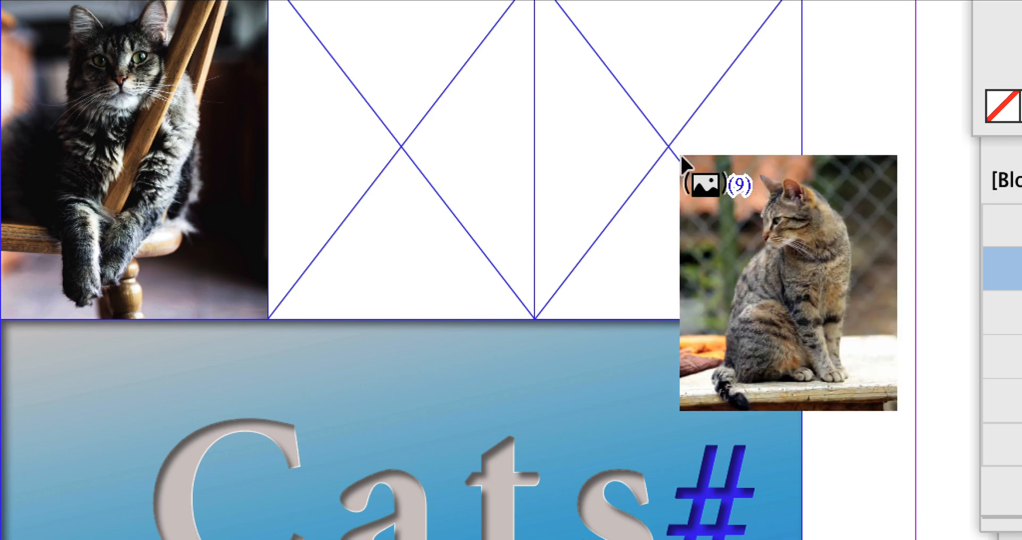
pyautogui.click(682, 159)
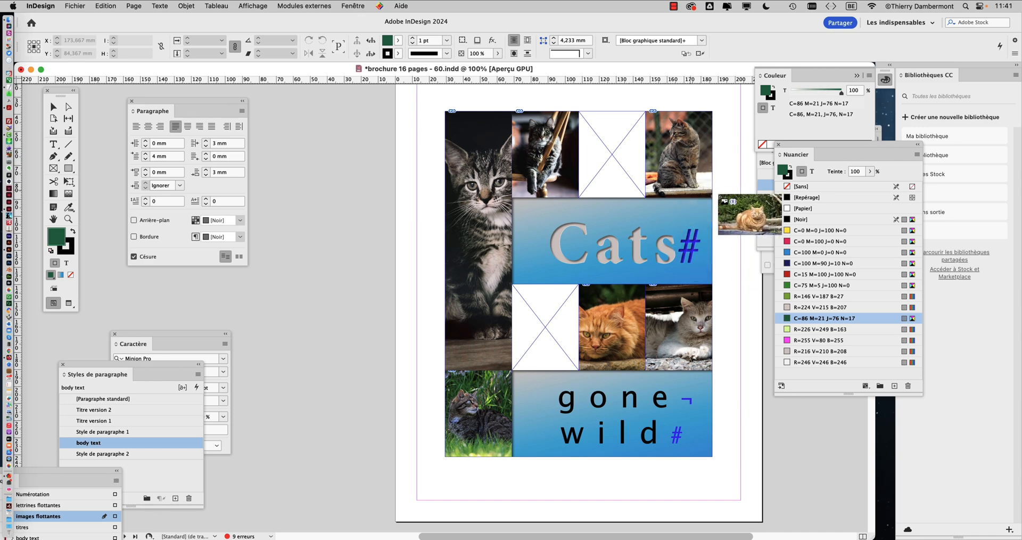
pyautogui.click(53, 106)
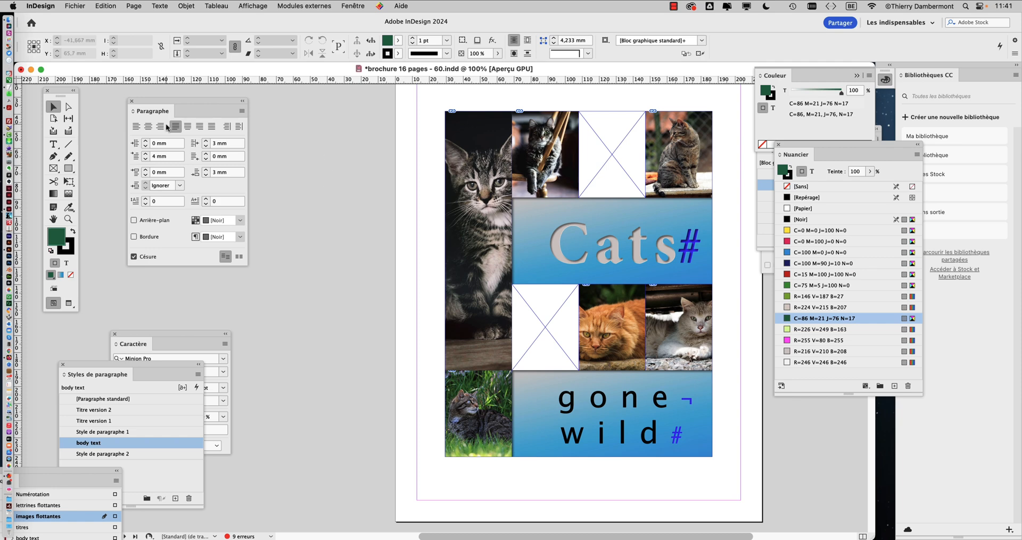
# Step: Move the tools panel and turn the two remaining empty frames into text frames with the Type tool
pyautogui.moveTo(67, 94); pyautogui.dragTo(325, 115)
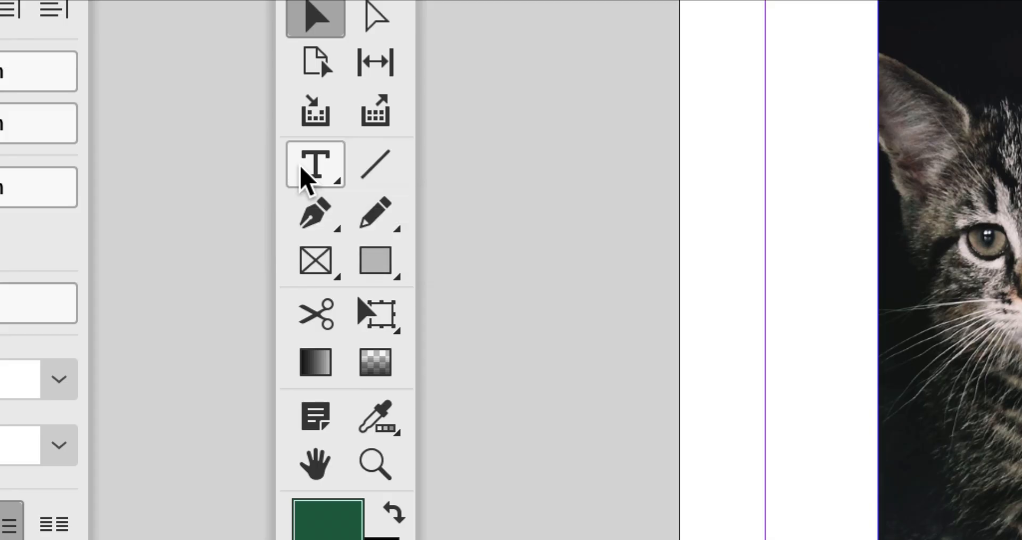
pyautogui.click(308, 176)
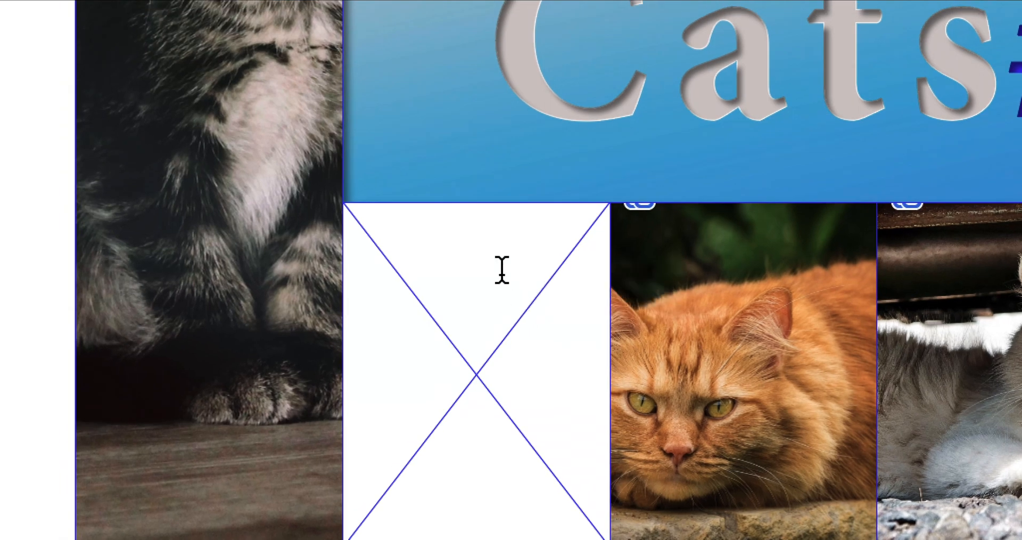
pyautogui.click(474, 309)
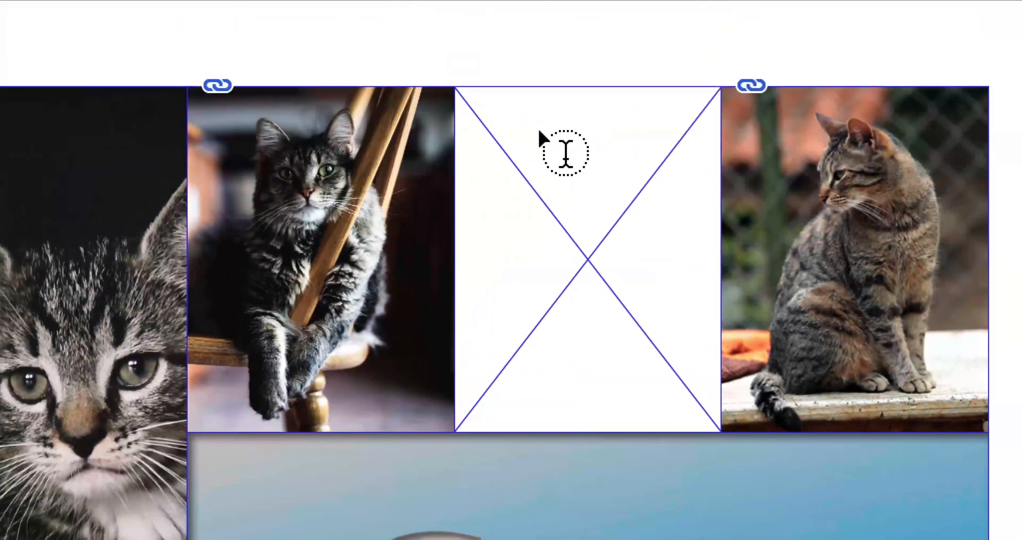
pyautogui.click(539, 132)
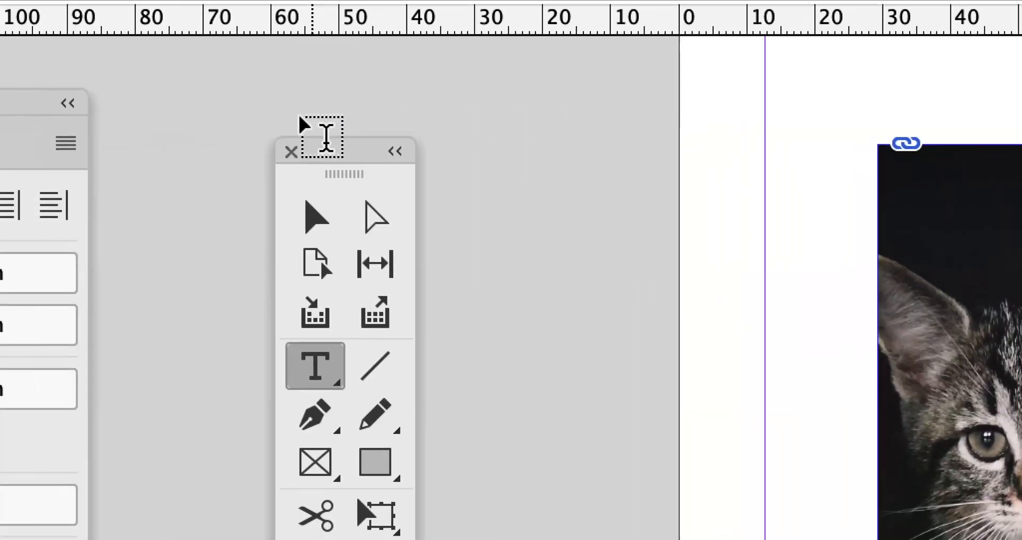
# Step: Select both empty frames and set their content type back to Image
pyautogui.click(314, 224)
pyautogui.moveTo(329, 163); pyautogui.dragTo(884, 179)
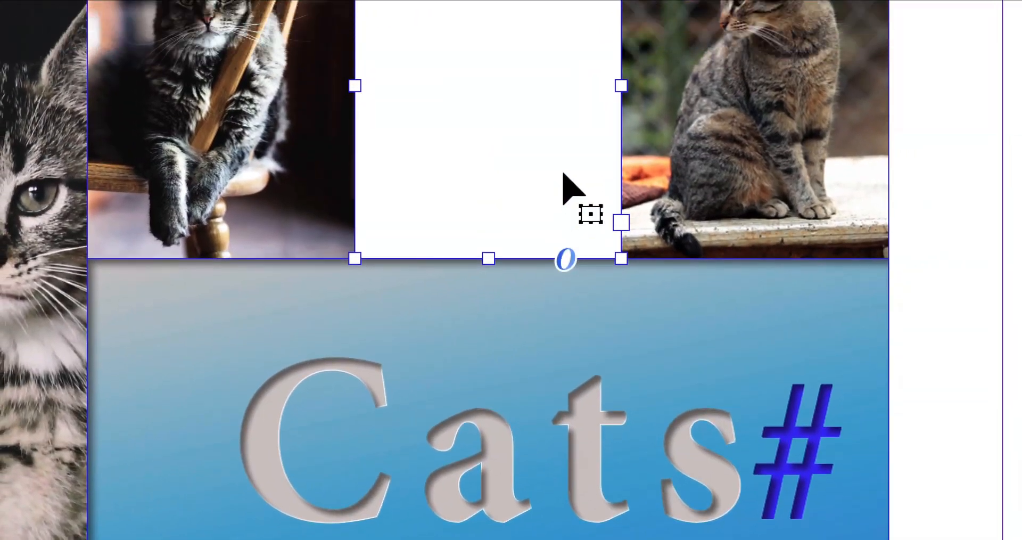
pyautogui.click(483, 284)
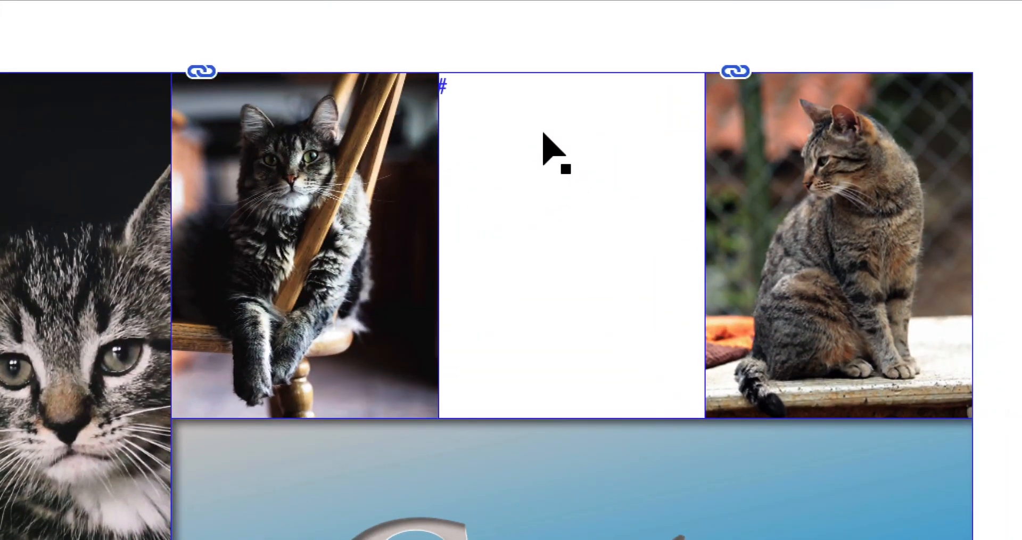
pyautogui.keyDown('shift'); pyautogui.click(543, 132); pyautogui.keyUp('shift')
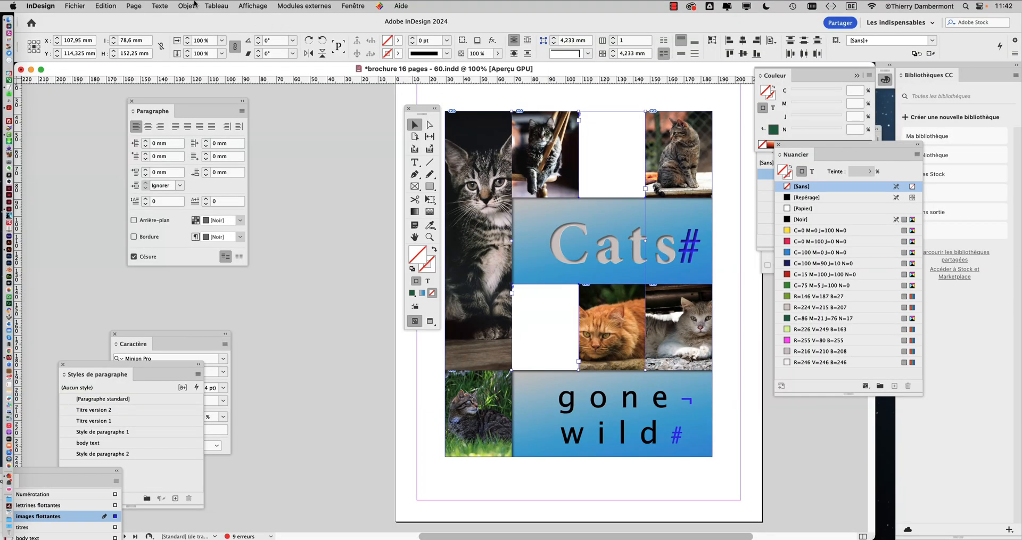
pyautogui.click(195, 4)
pyautogui.moveTo(196, 227)
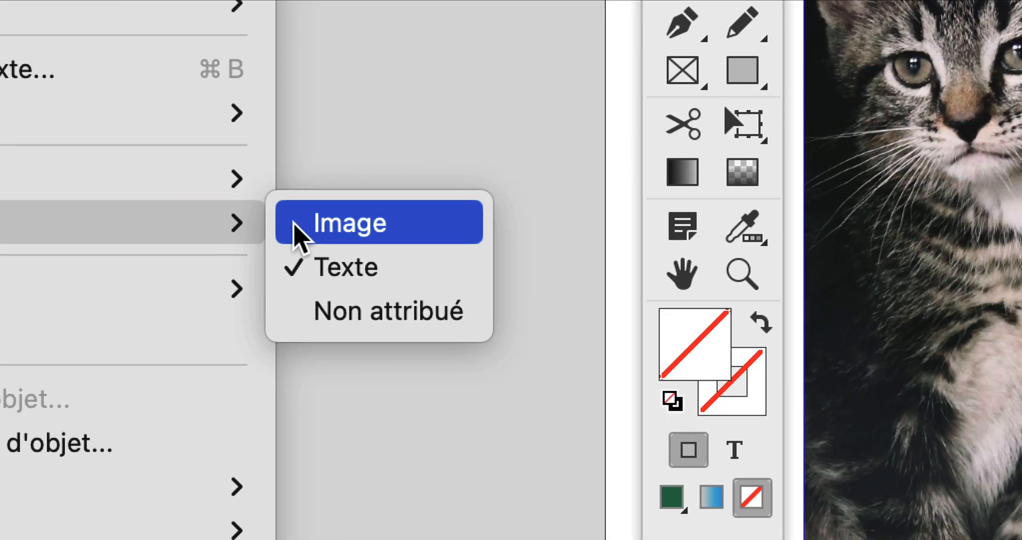
pyautogui.click(300, 235)
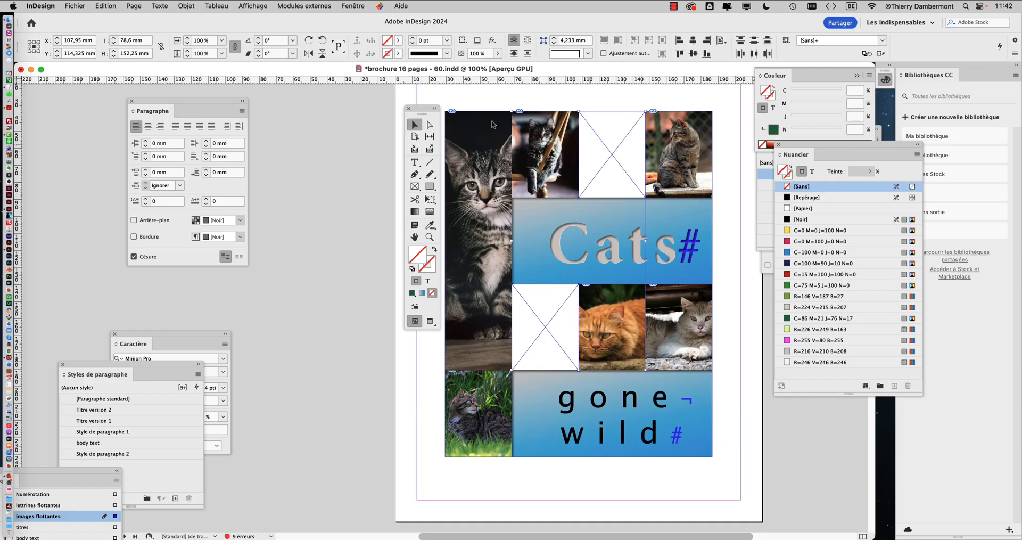
# Step: Apply Frame Fitting Options with Fill Frame Proportionally to the two selected empty frames
pyautogui.click(178, 6)
pyautogui.moveTo(240, 213)
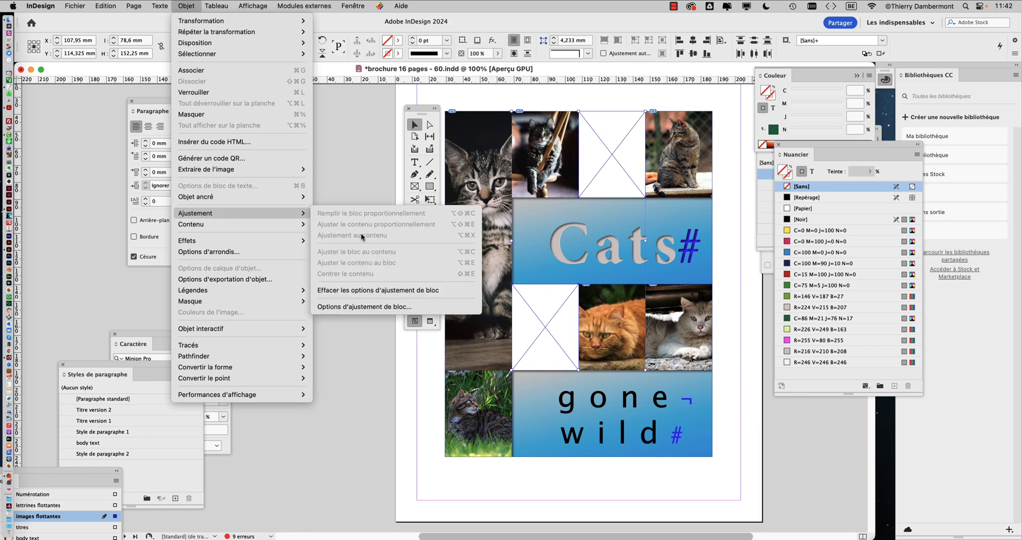
pyautogui.click(364, 306)
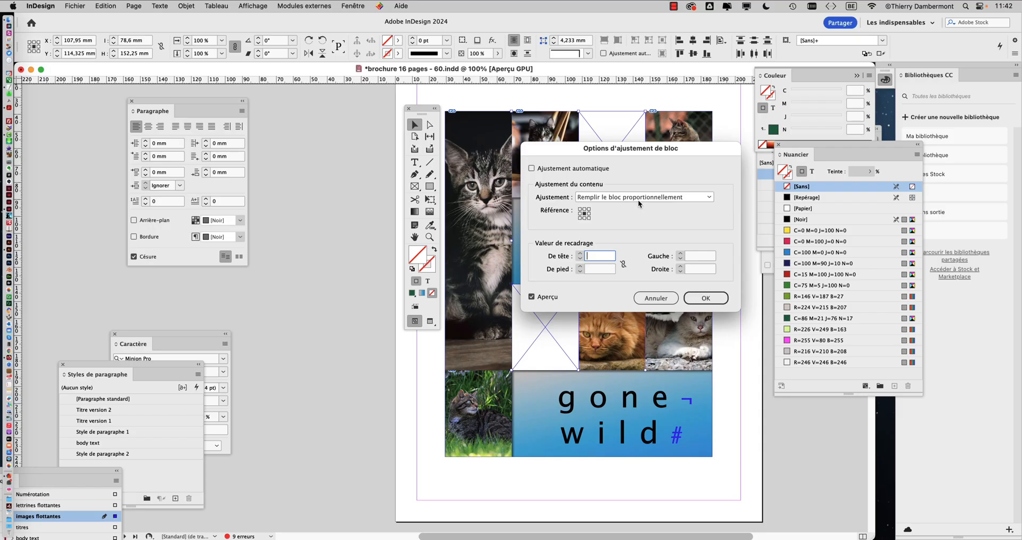
pyautogui.click(708, 298)
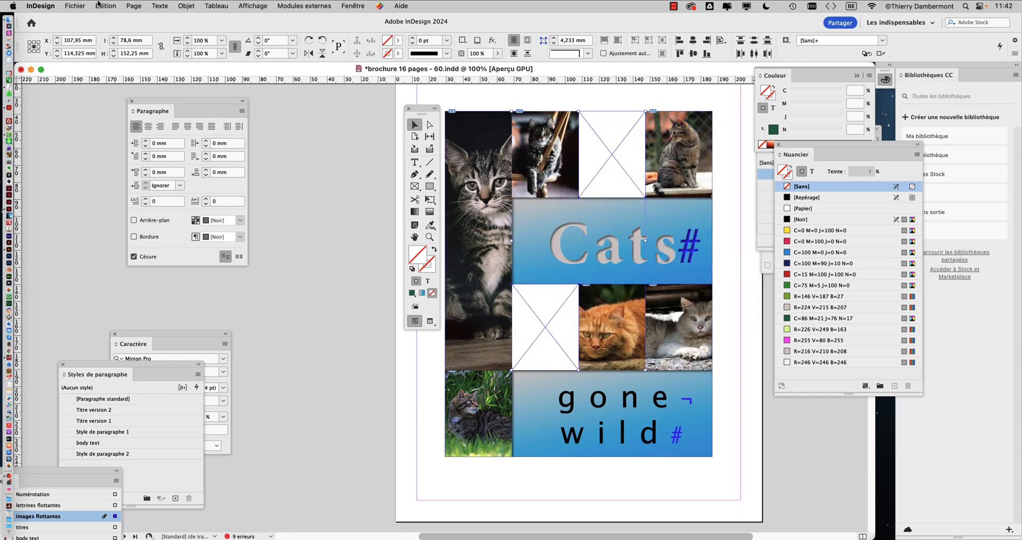
pyautogui.click(75, 6)
pyautogui.press('Return')
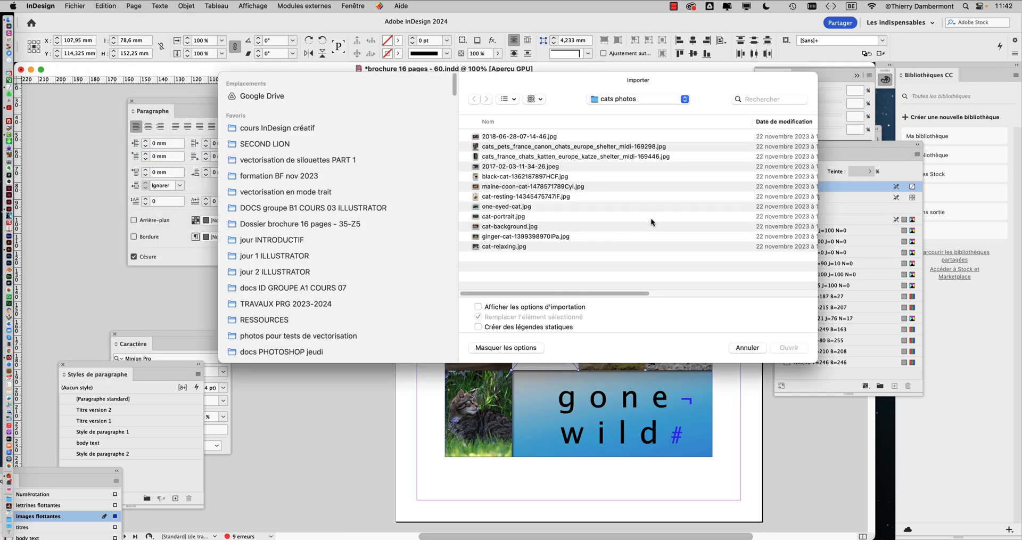
pyautogui.click(738, 349)
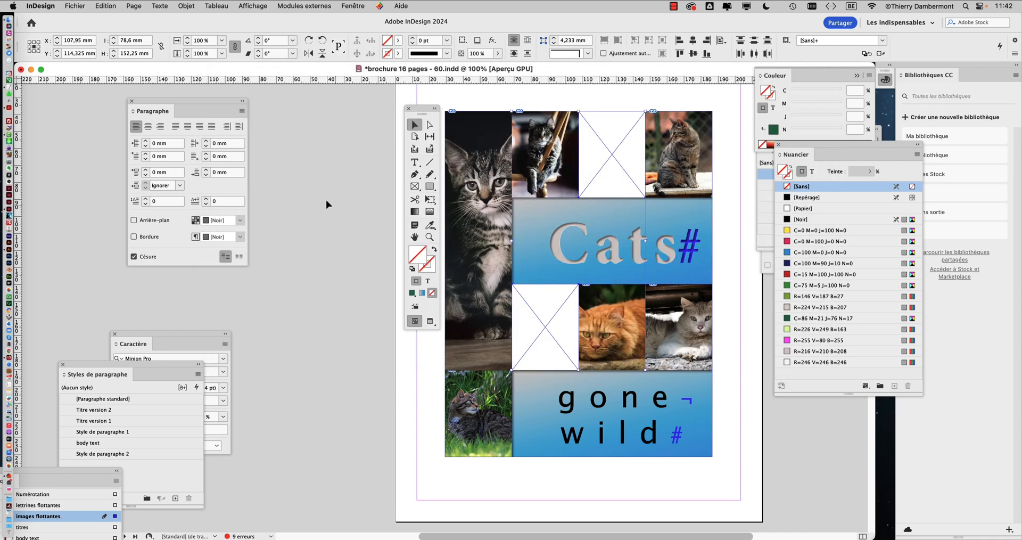
# Step: Import all the cat photos, then place the sitting tabby in the top empty frame and the standing tabby in the middle-row left frame, discarding the rest
pyautogui.click(308, 168)
pyautogui.click(84, 6)
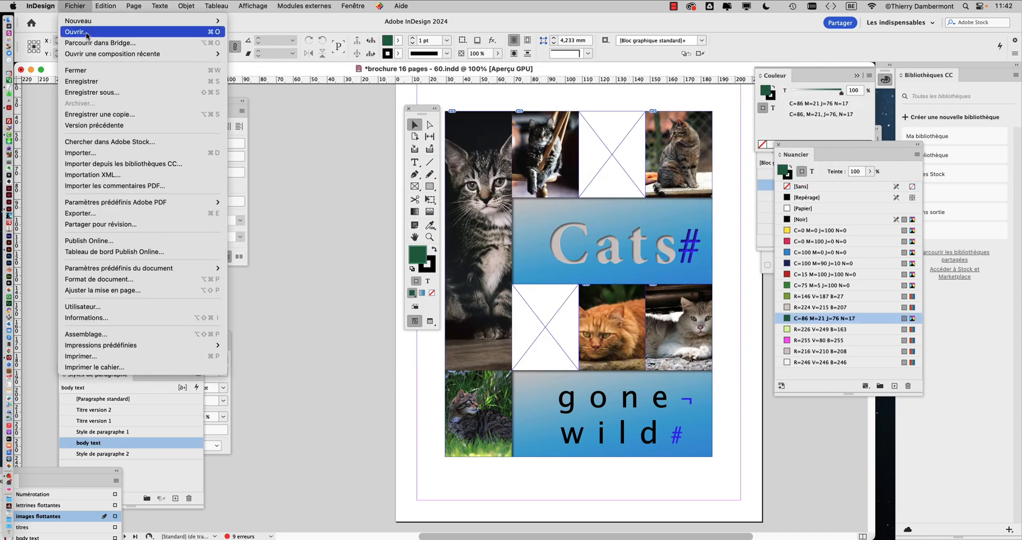
pyautogui.click(130, 154)
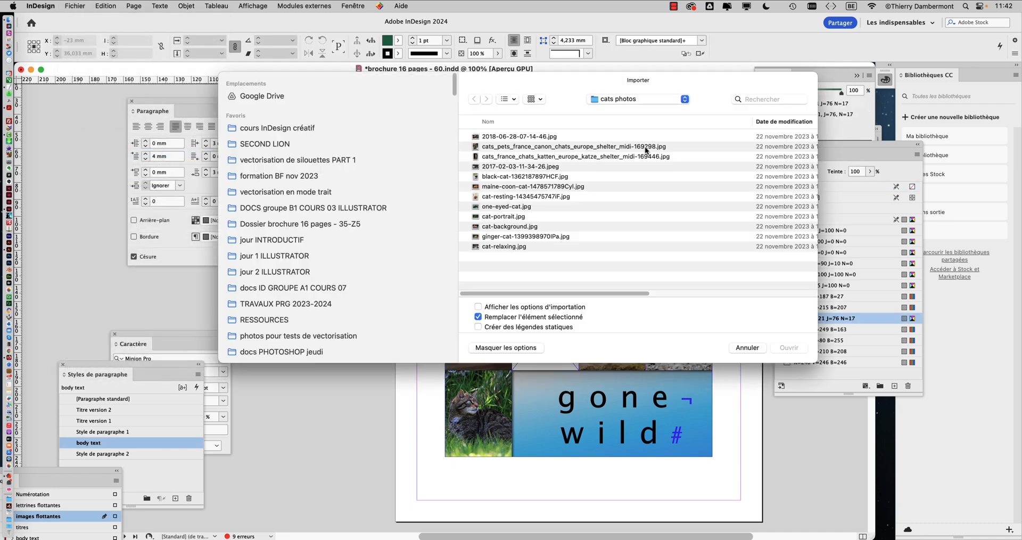
pyautogui.click(535, 138)
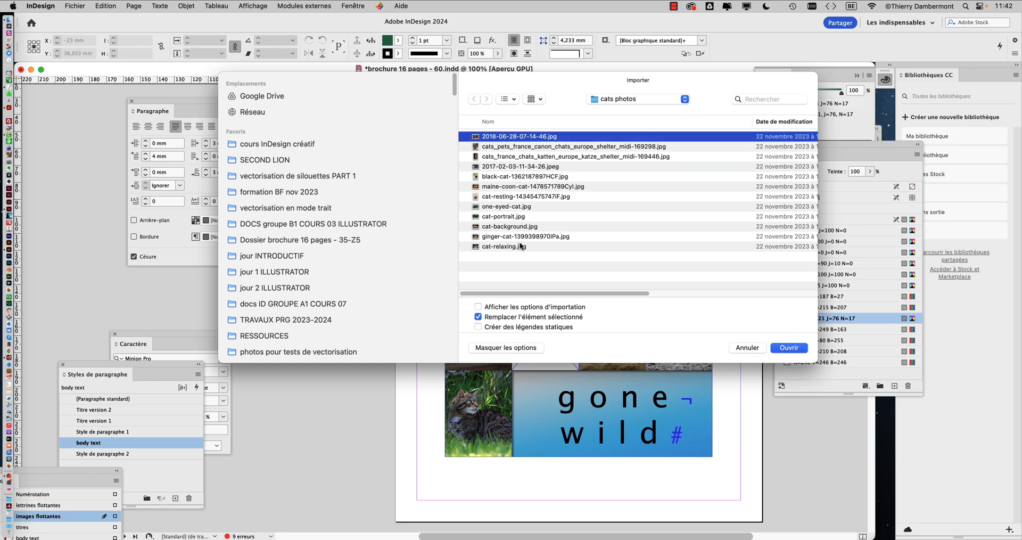
pyautogui.keyDown('shift'); pyautogui.click(522, 246); pyautogui.keyUp('shift')
pyautogui.click(789, 347)
pyautogui.click(607, 155)
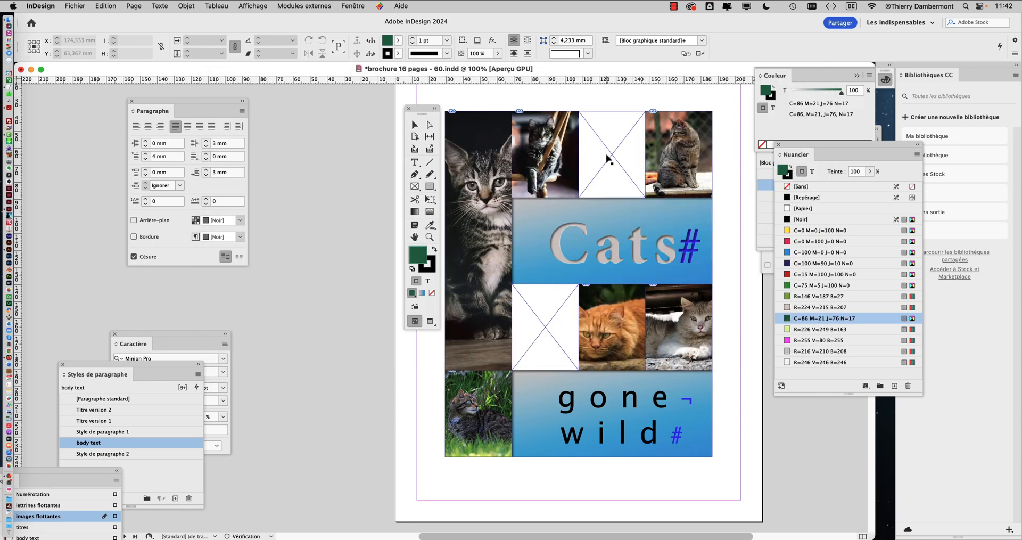
pyautogui.press('Right')
pyautogui.press('Right')
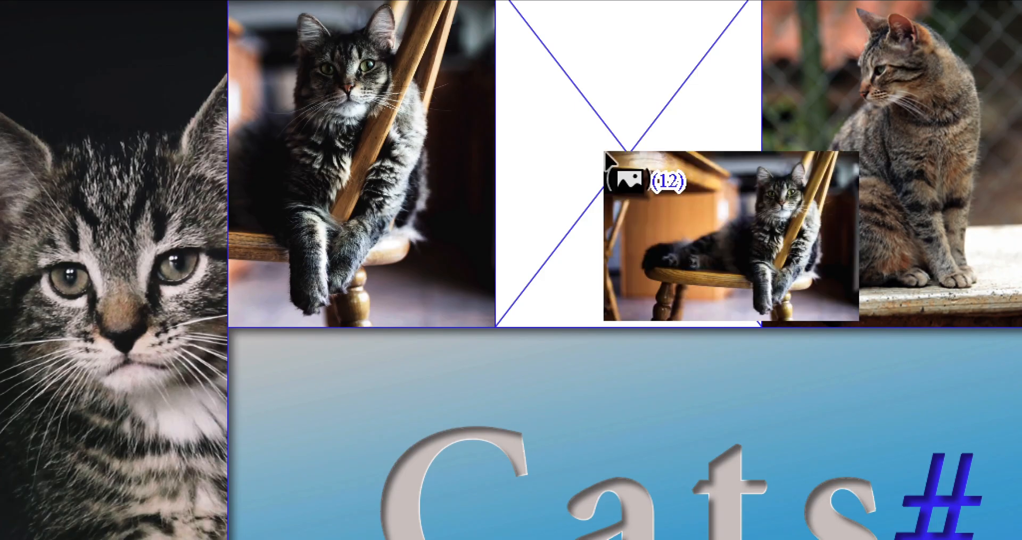
pyautogui.press('Right')
pyautogui.press('Right')
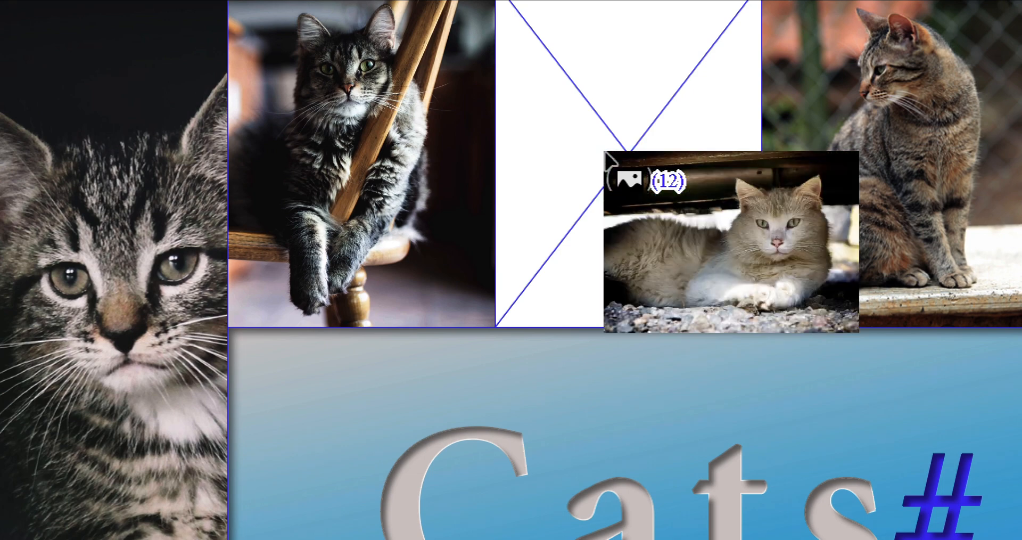
pyautogui.press('Right')
pyautogui.click(607, 154)
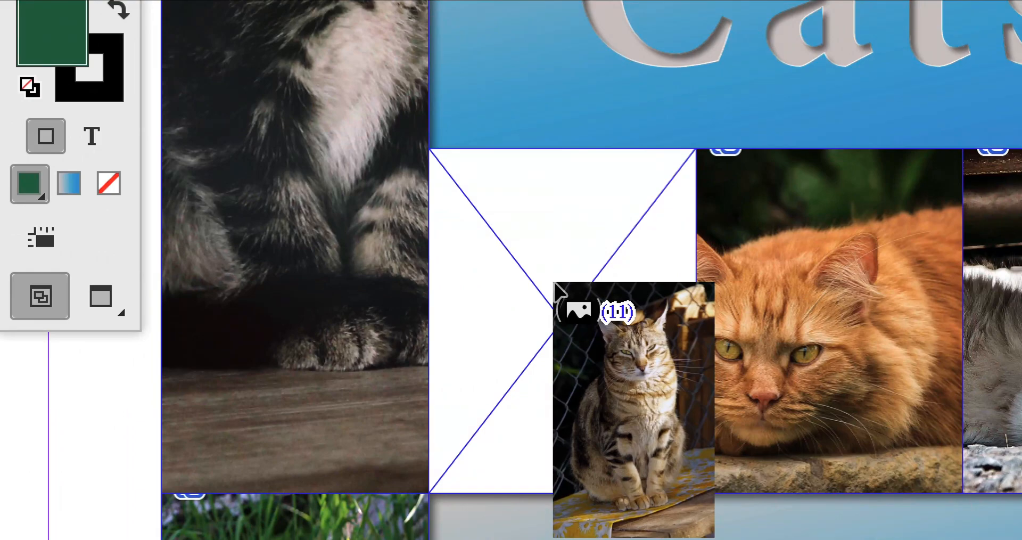
pyautogui.click(556, 292)
pyautogui.press('Escape')
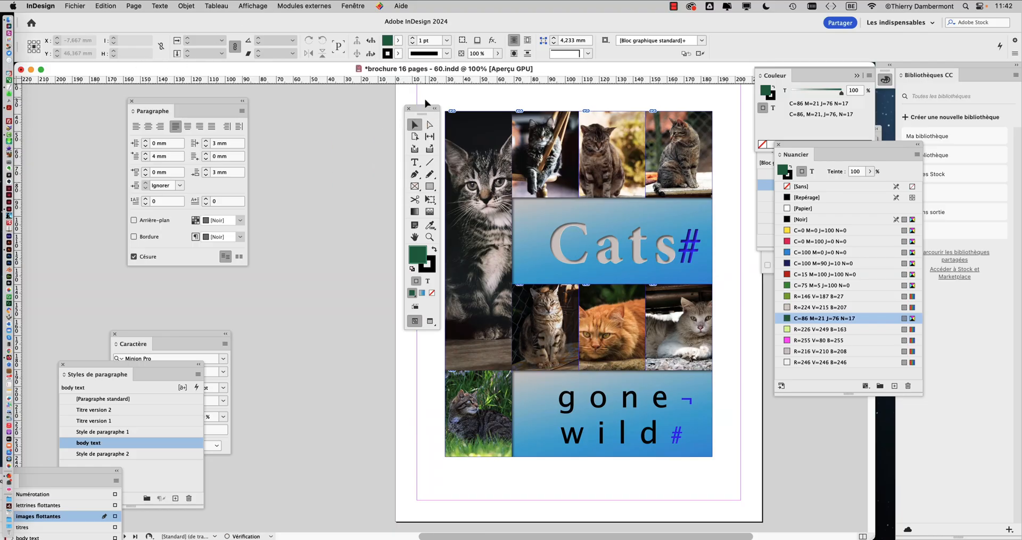
# Step: Move the tools panel aside and inspect the top row of image frames on the page
pyautogui.moveTo(411, 108); pyautogui.dragTo(301, 99)
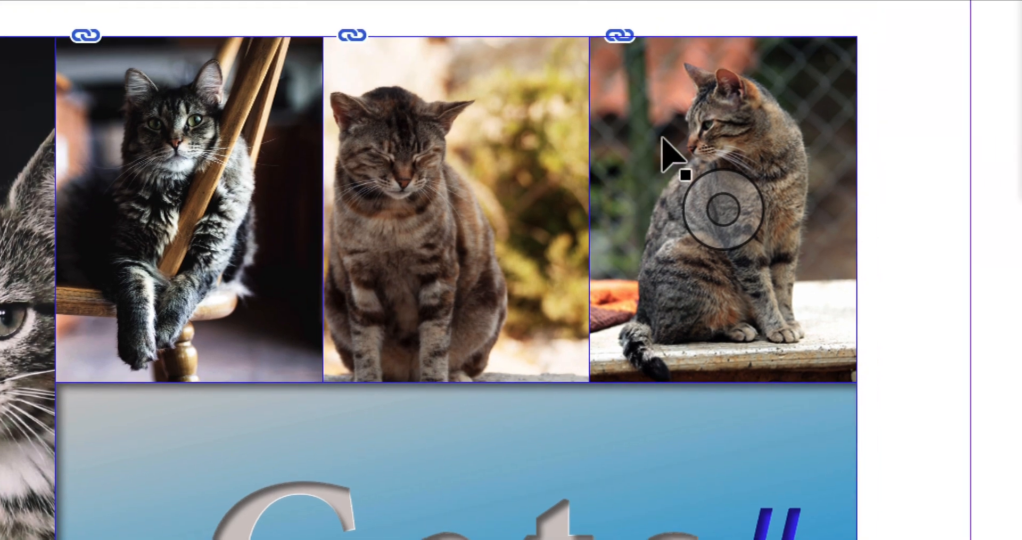
pyautogui.click(676, 95)
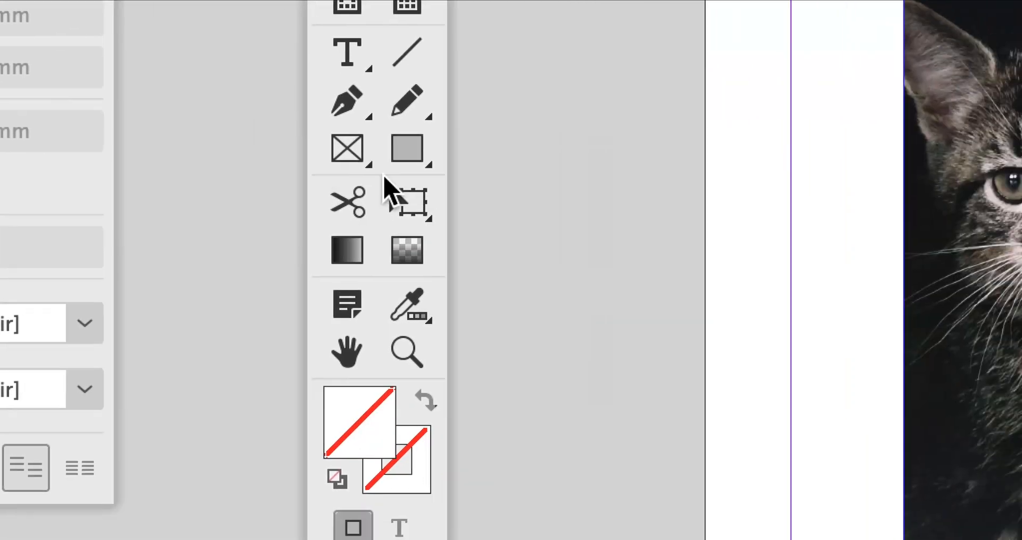
pyautogui.click(387, 183)
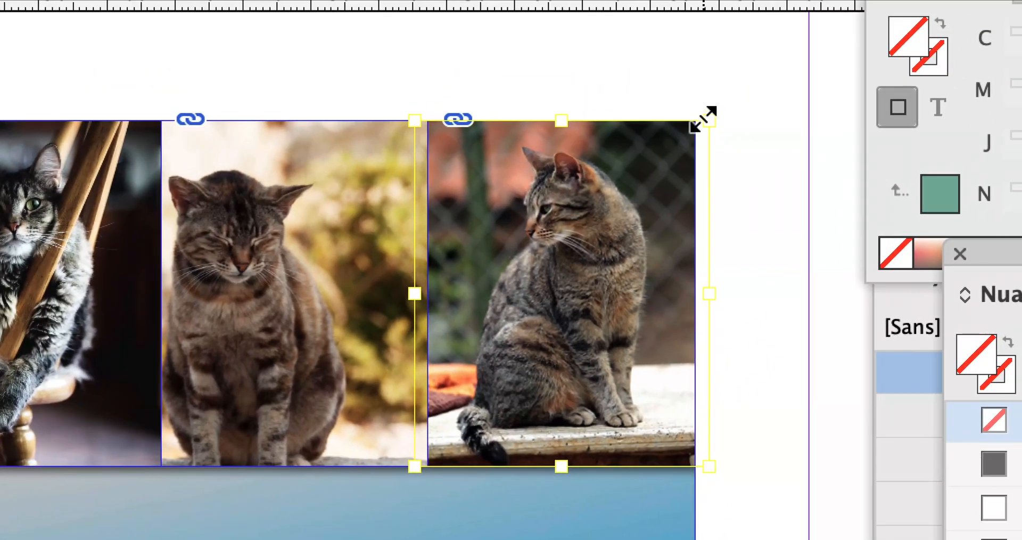
pyautogui.moveTo(703, 118); pyautogui.dragTo(844, 45)
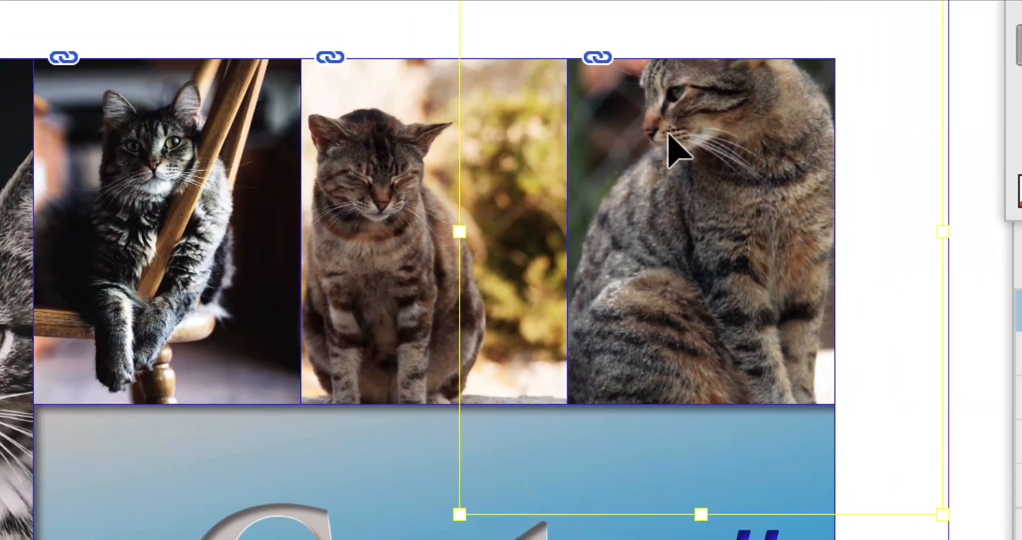
pyautogui.moveTo(703, 123); pyautogui.dragTo(704, 205)
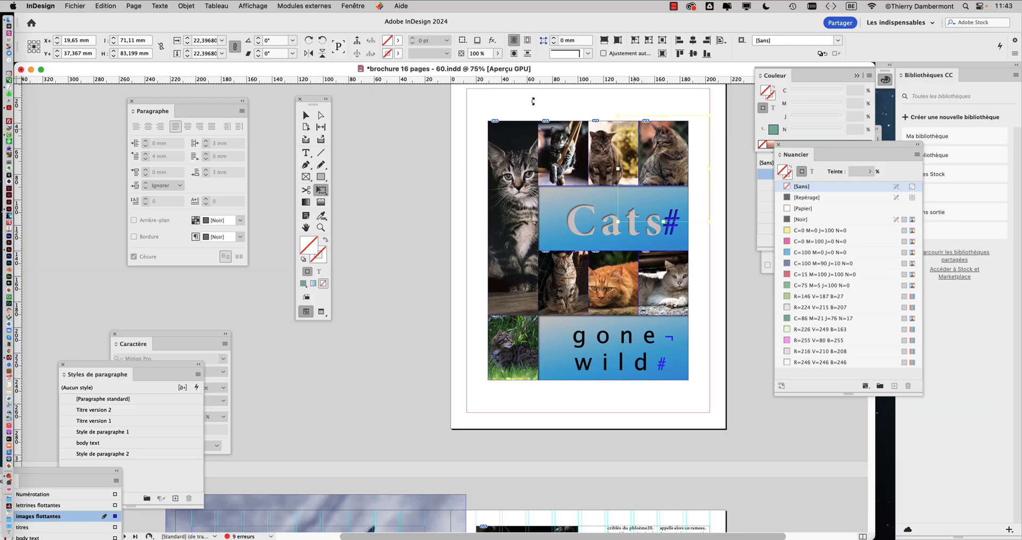
pyautogui.click(306, 115)
pyautogui.click(405, 167)
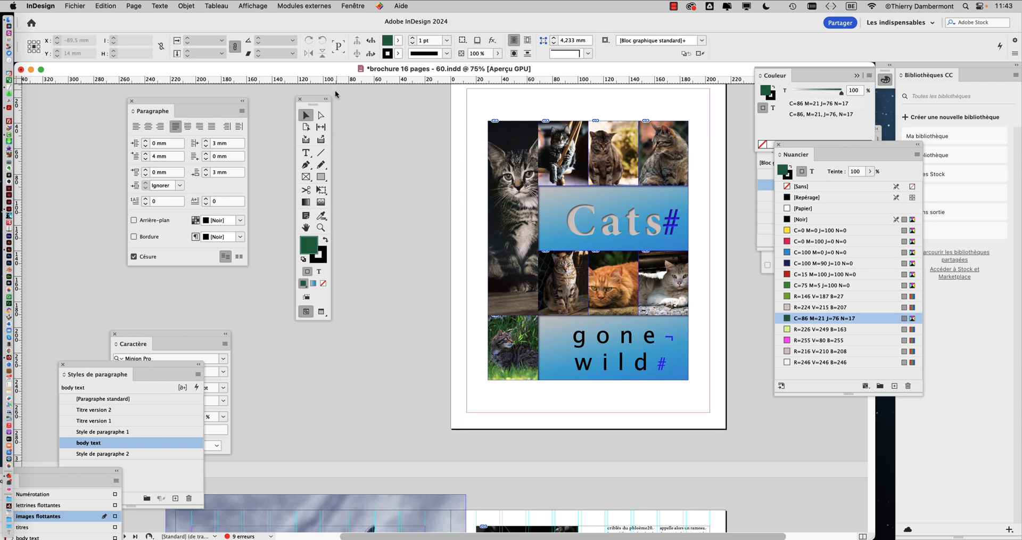
# Step: Save the document under a new name, brochure 16 pages - 61.indd
pyautogui.click(74, 5)
pyautogui.click(97, 91)
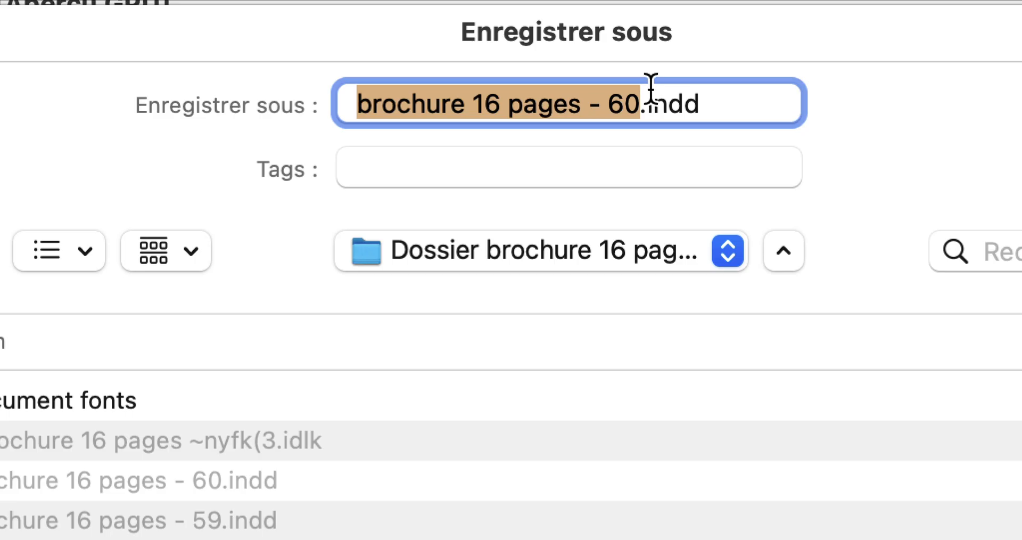
pyautogui.click(640, 104)
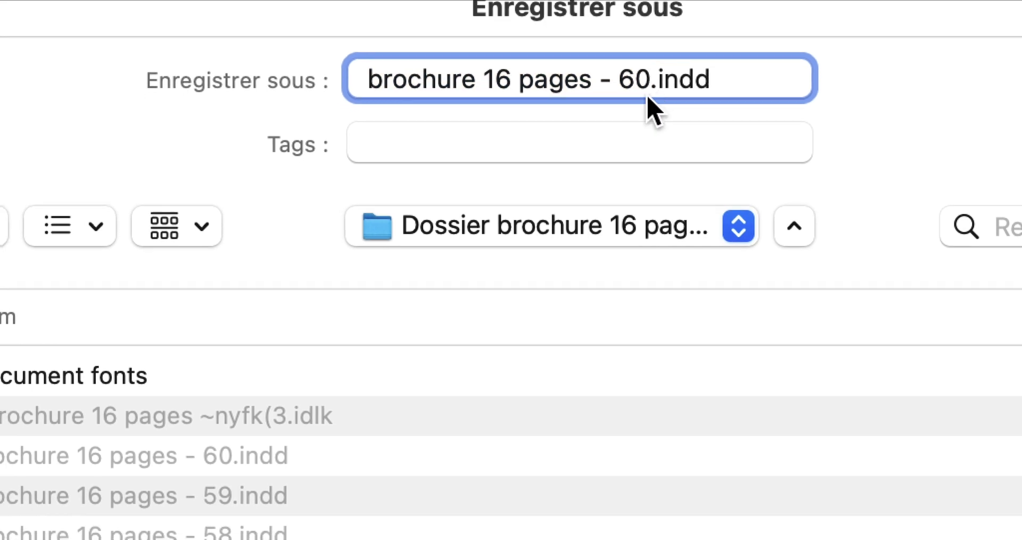
pyautogui.press('BackSpace')
pyautogui.write('1')
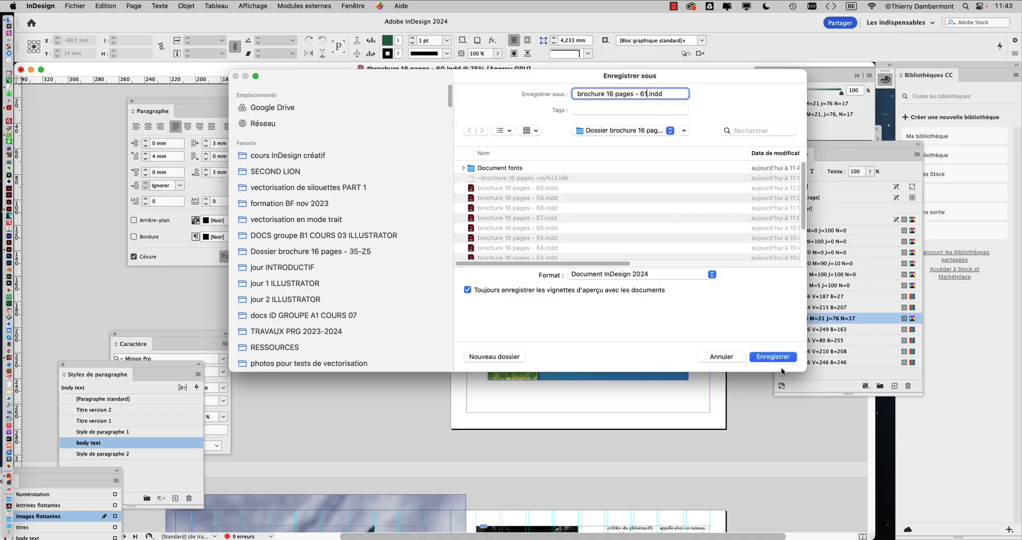